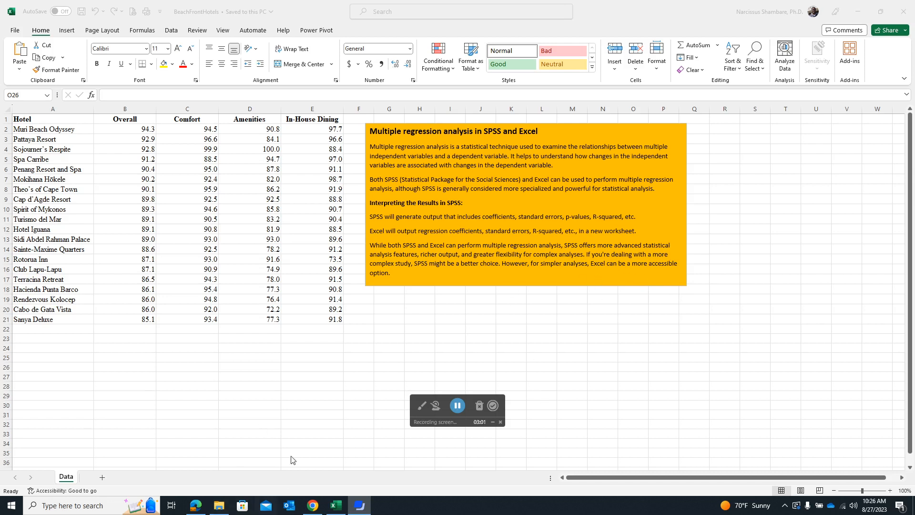
- Switch to SPSS in the Remote Desktop web client and import the Data worksheet of BeachFrontHotels.xlsx from the H: drive, reading variable names from the first row
left_click(313, 505)
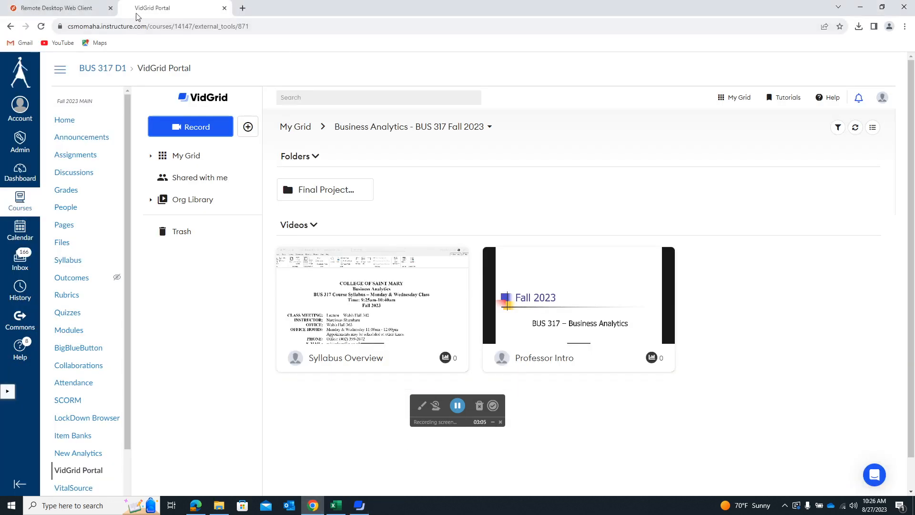
left_click(76, 9)
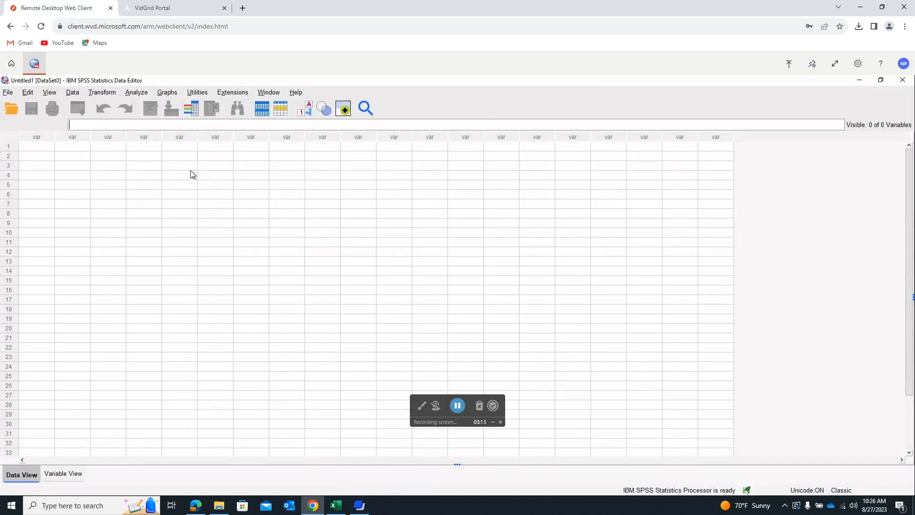
left_click(8, 93)
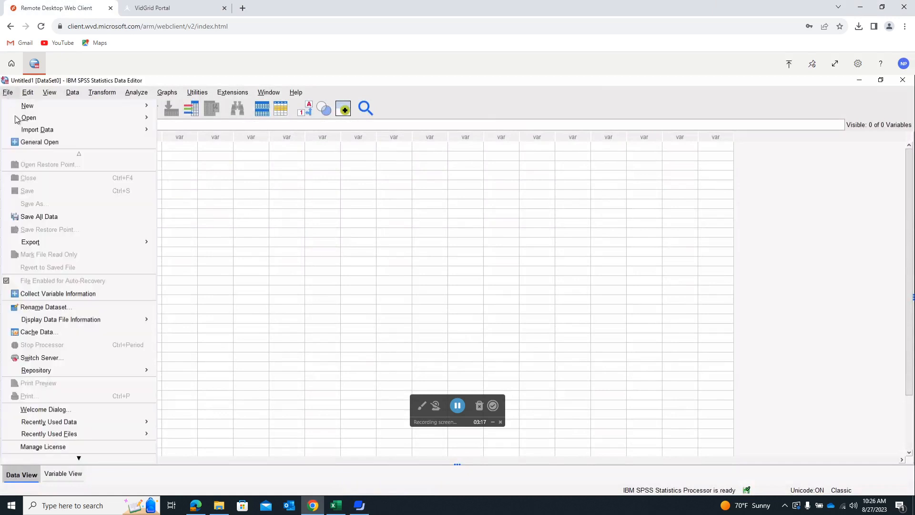
mouse_move(36, 132)
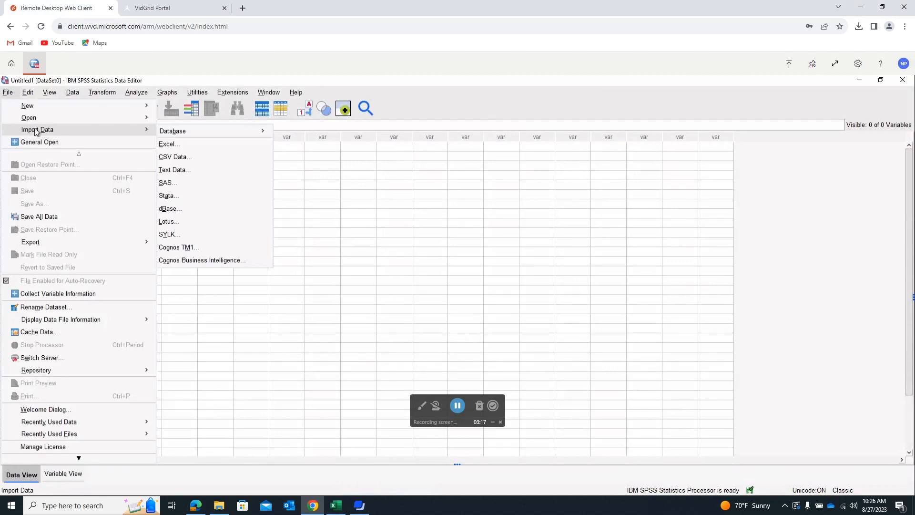
left_click(169, 145)
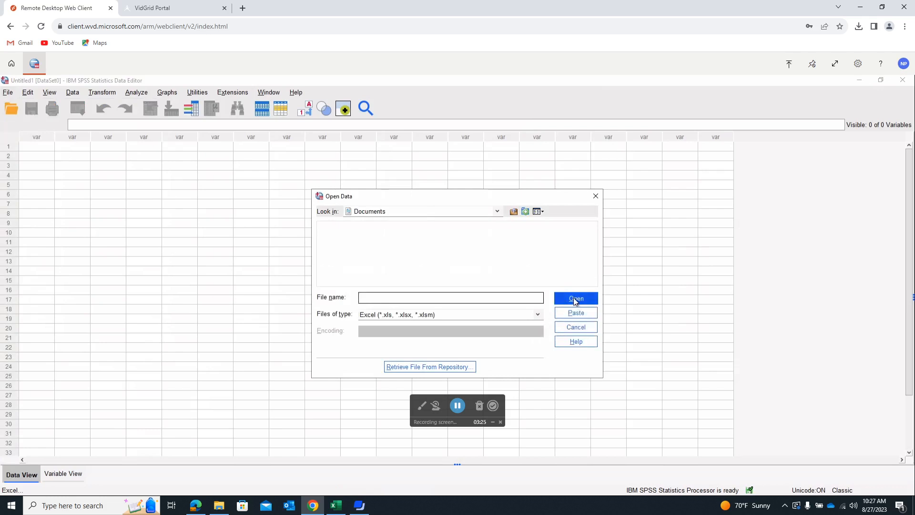
left_click(497, 212)
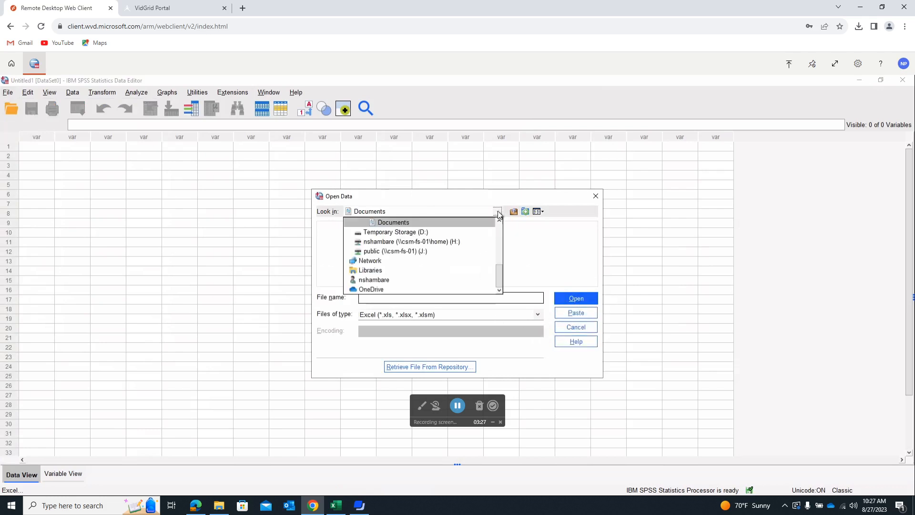
left_click(431, 243)
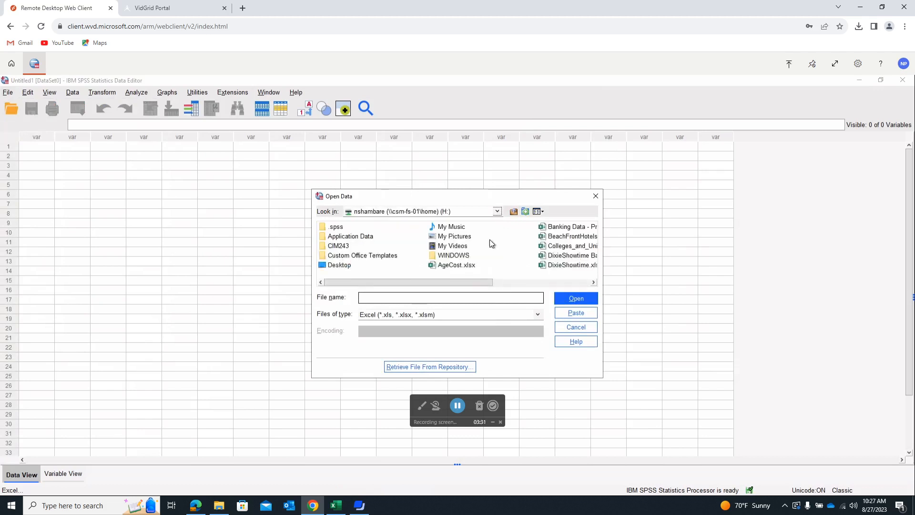
left_click_drag(482, 281, 513, 278)
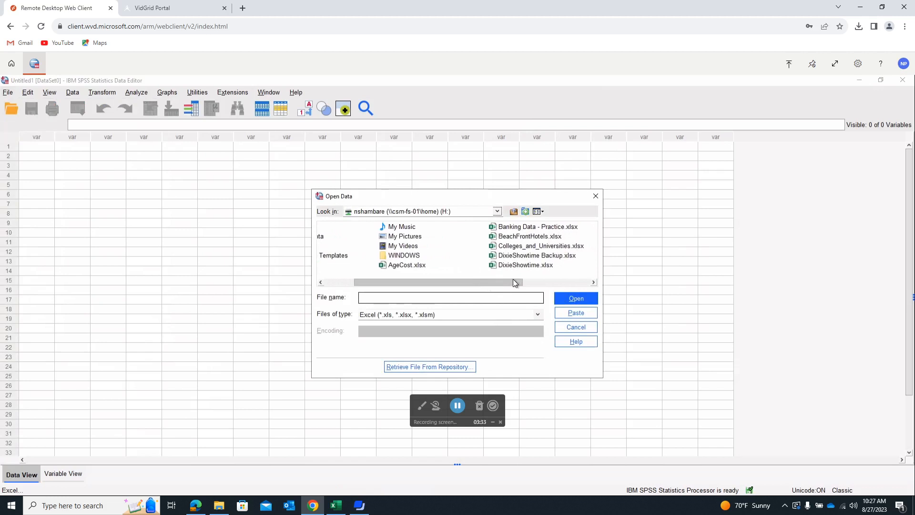
left_click(545, 241)
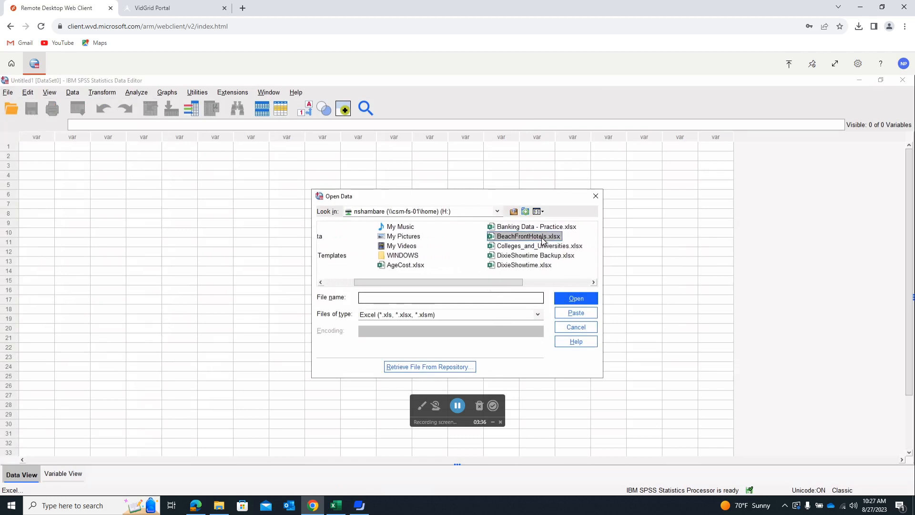
left_click(582, 298)
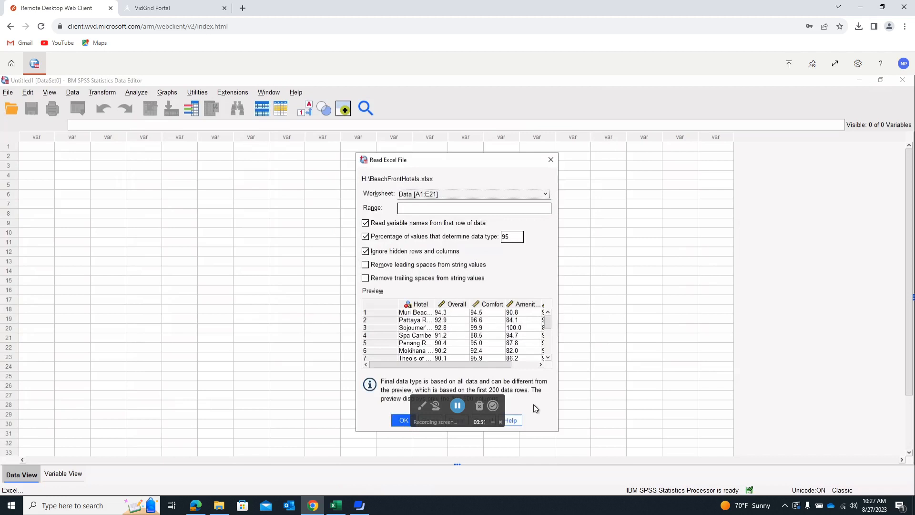
left_click(403, 421)
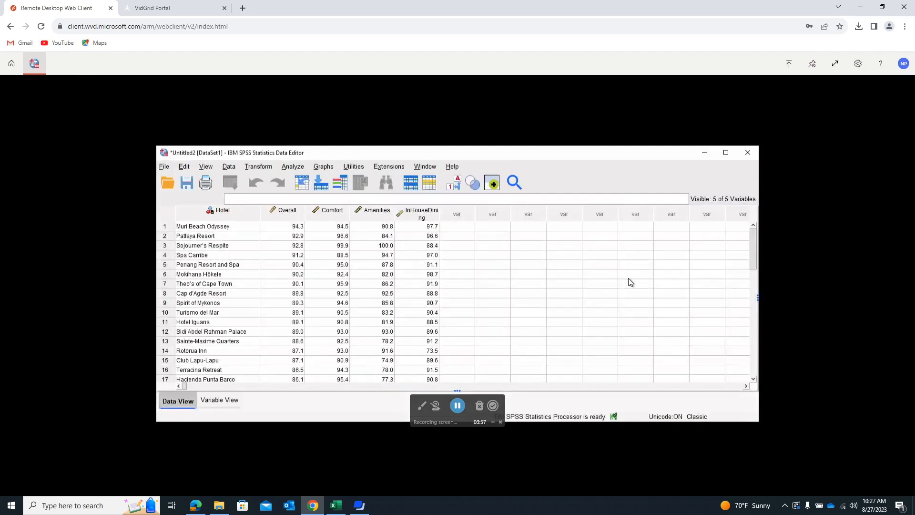
- Review the imported variables' definitions, return to the data rows and maximize the dataset window
left_click(218, 401)
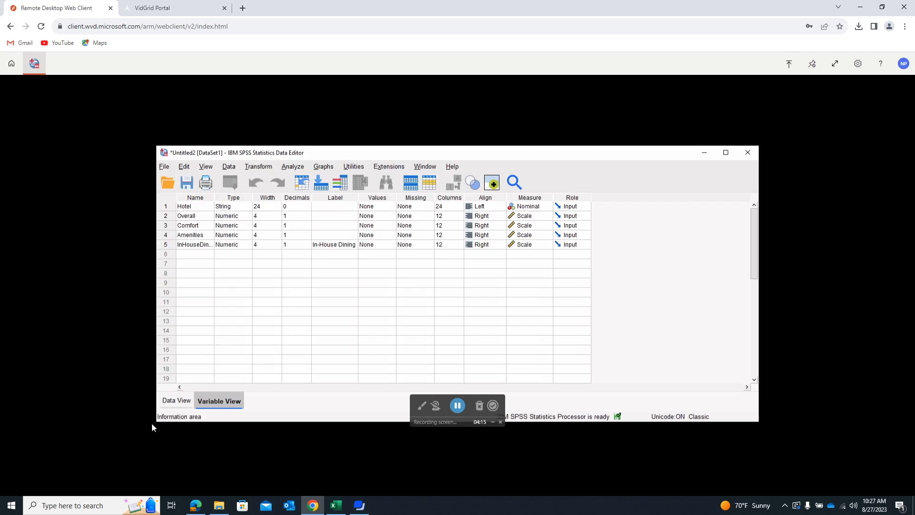
left_click(173, 403)
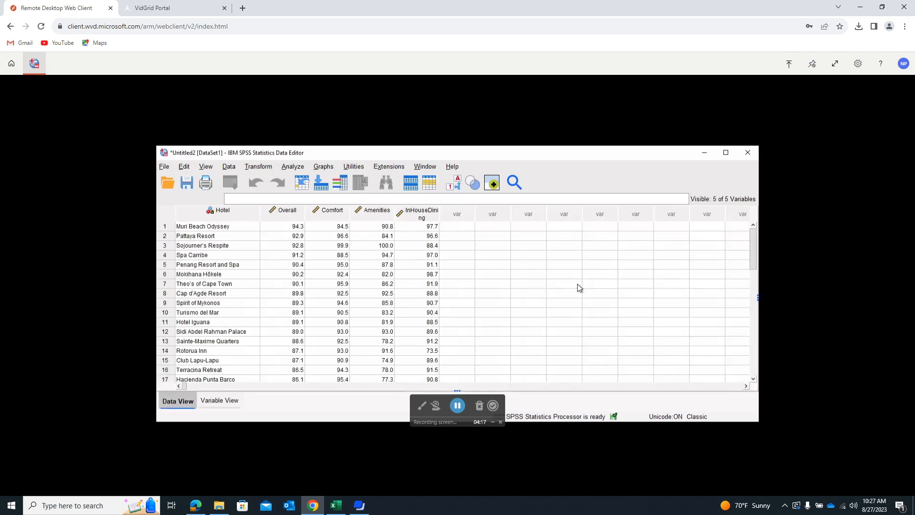
left_click(725, 153)
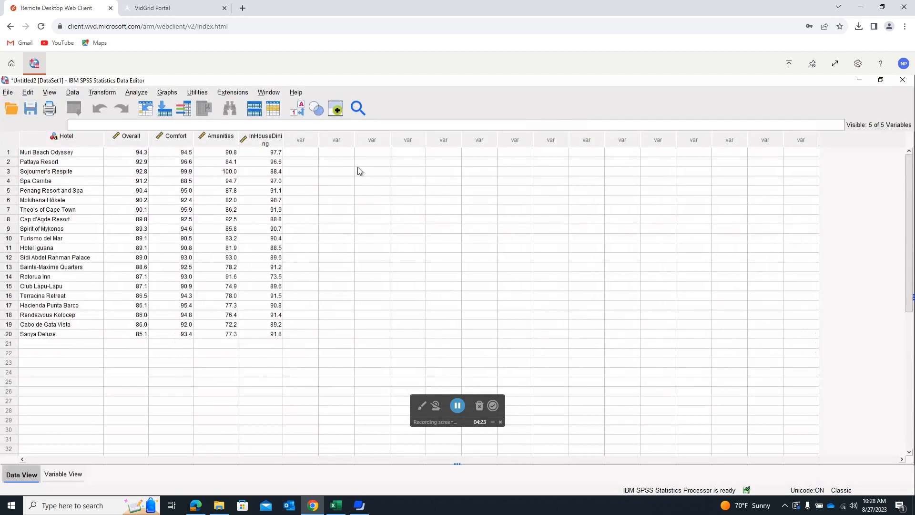
- Start a linear regression analysis and assign Overall as the dependent variable
left_click(134, 92)
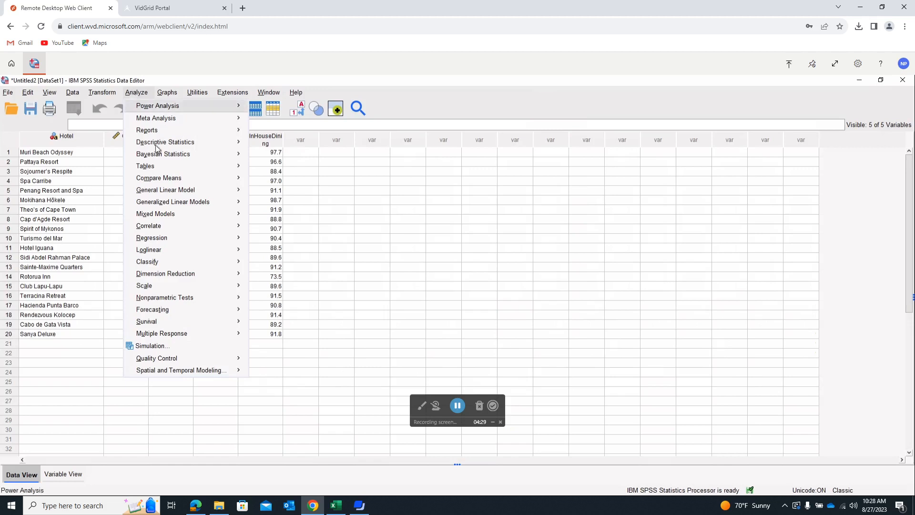
mouse_move(163, 242)
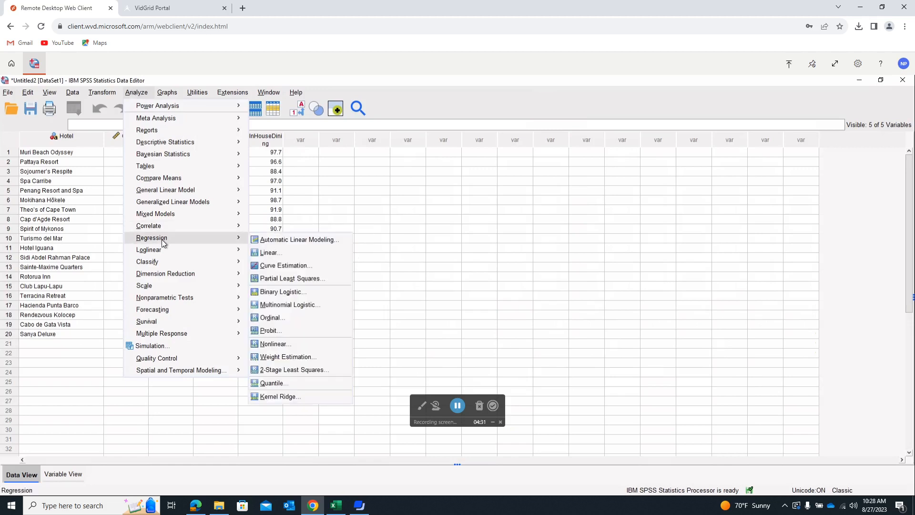
left_click(272, 253)
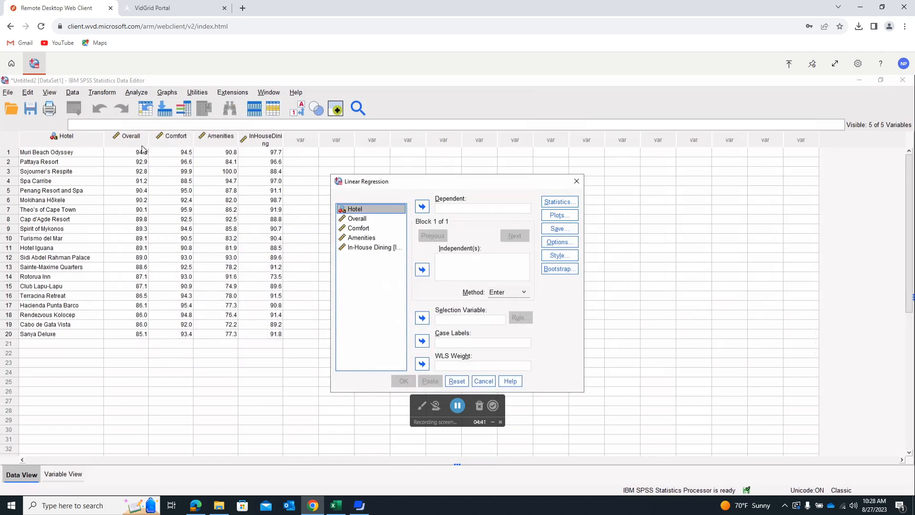
left_click(361, 219)
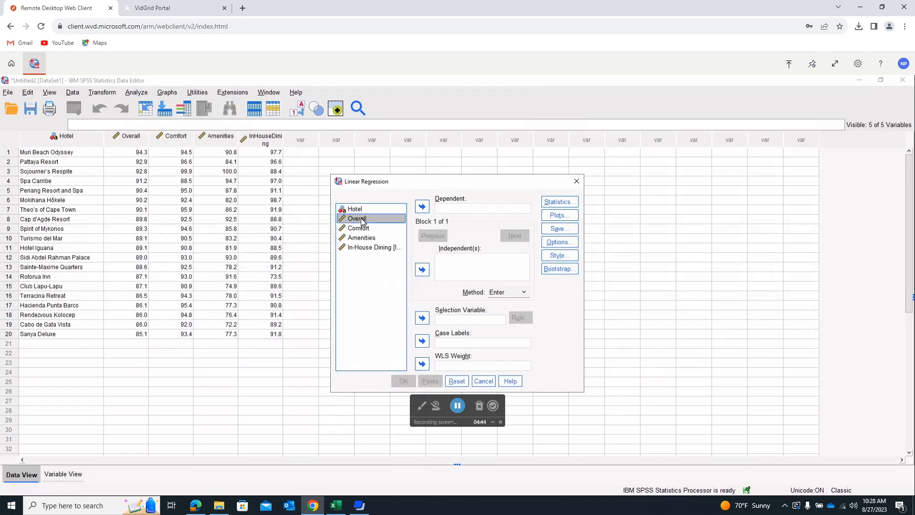
left_click(422, 206)
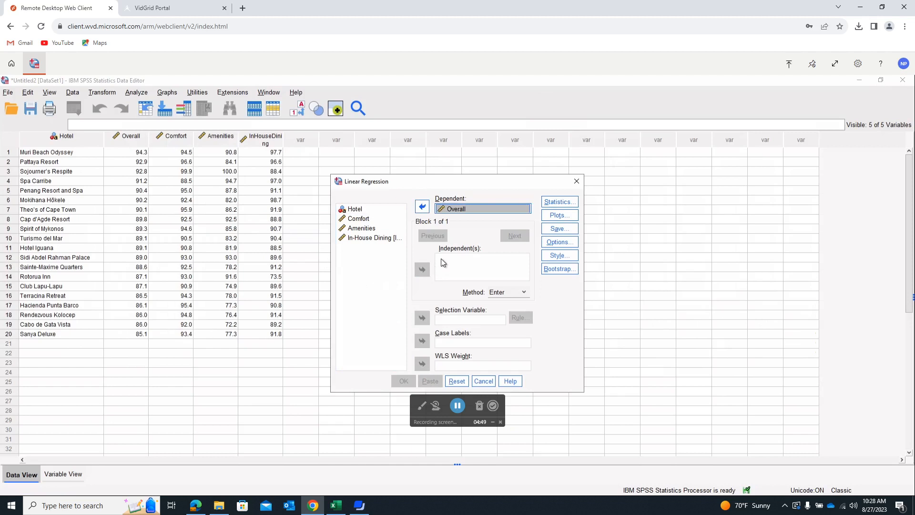
- Add Comfort, Amenities and In-House Dining as the regression's independent variables
left_click(362, 220)
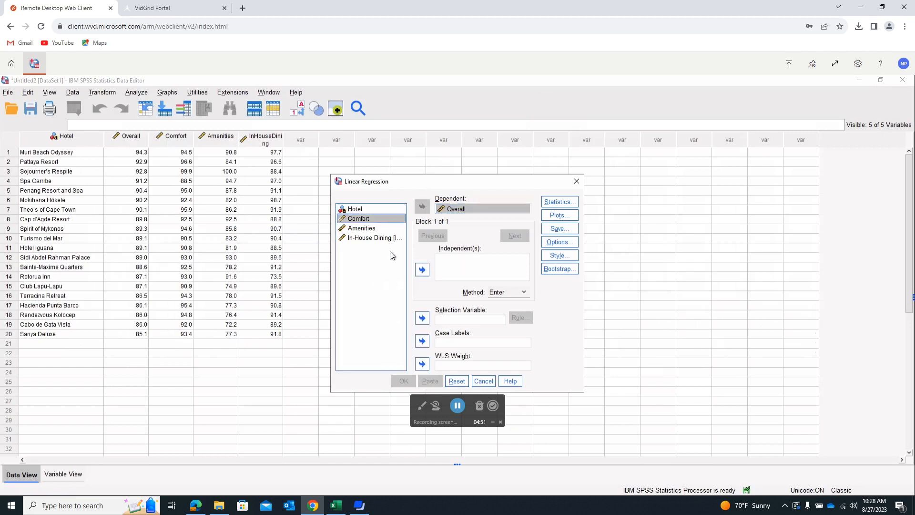
left_click(421, 269)
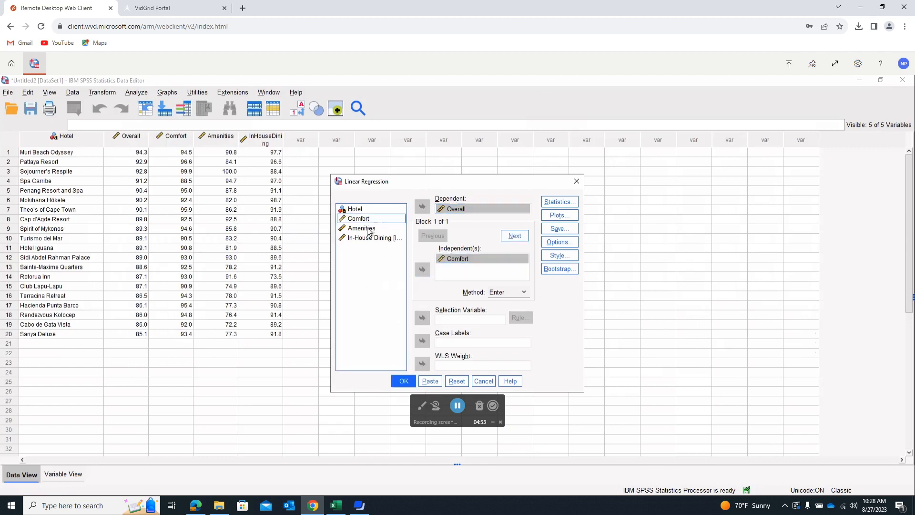
left_click(371, 228)
left_click(421, 270)
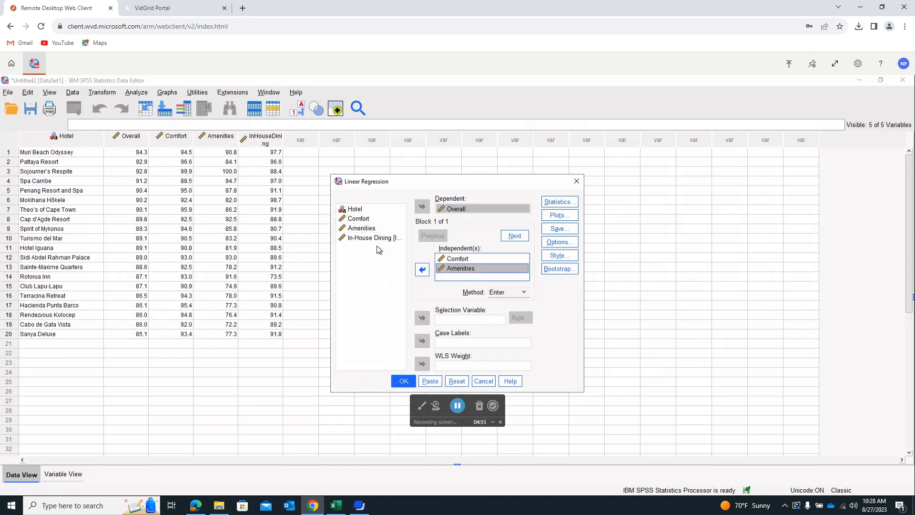
left_click(363, 238)
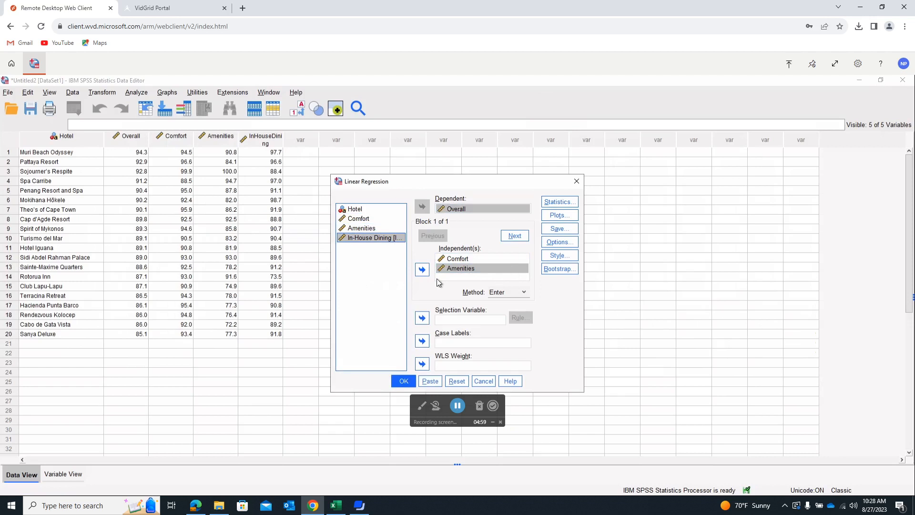
left_click(422, 269)
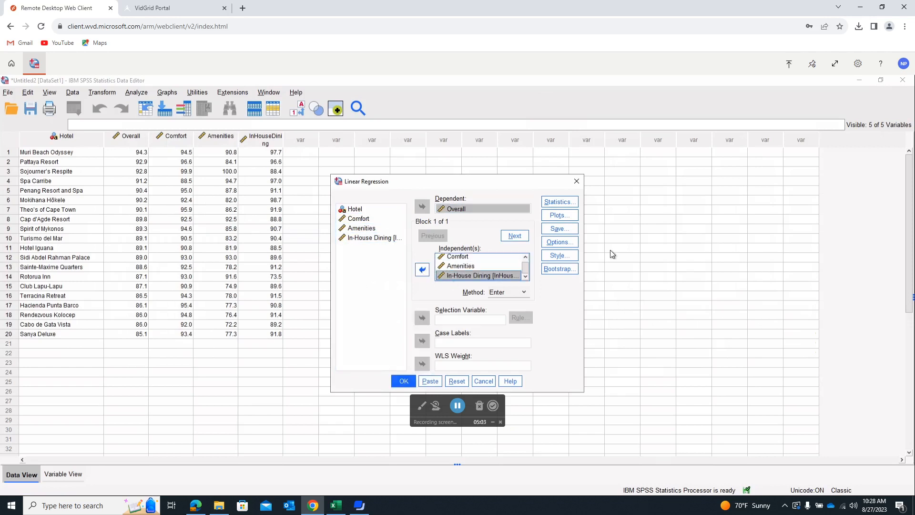
- Keep Estimates and Model fit as the regression statistics and run the analysis
left_click(565, 203)
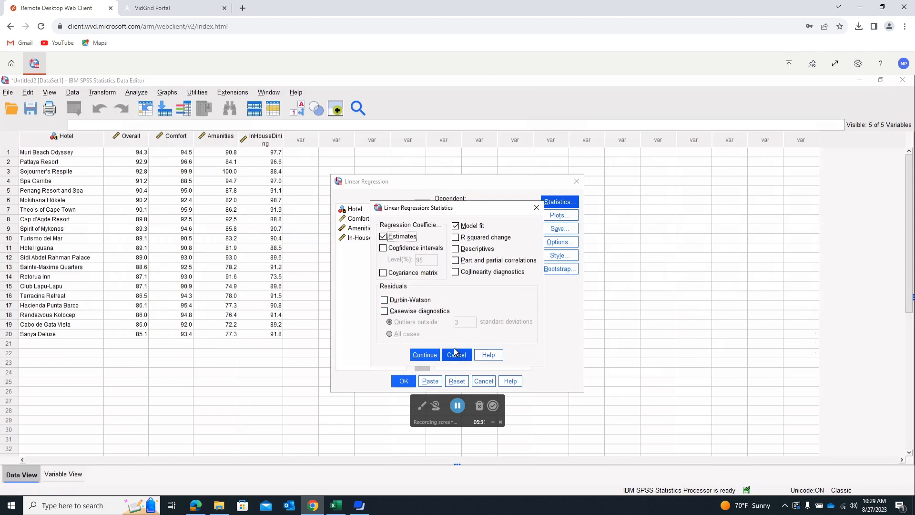
left_click(423, 356)
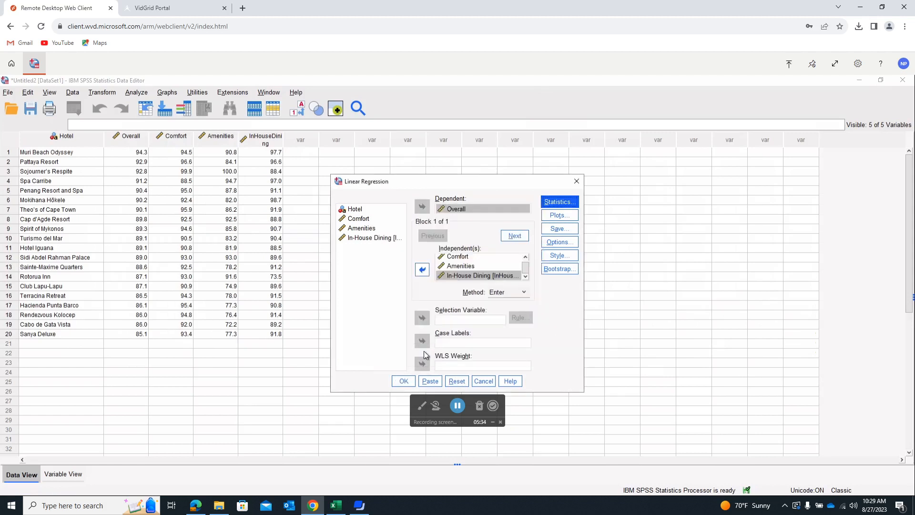
left_click(404, 381)
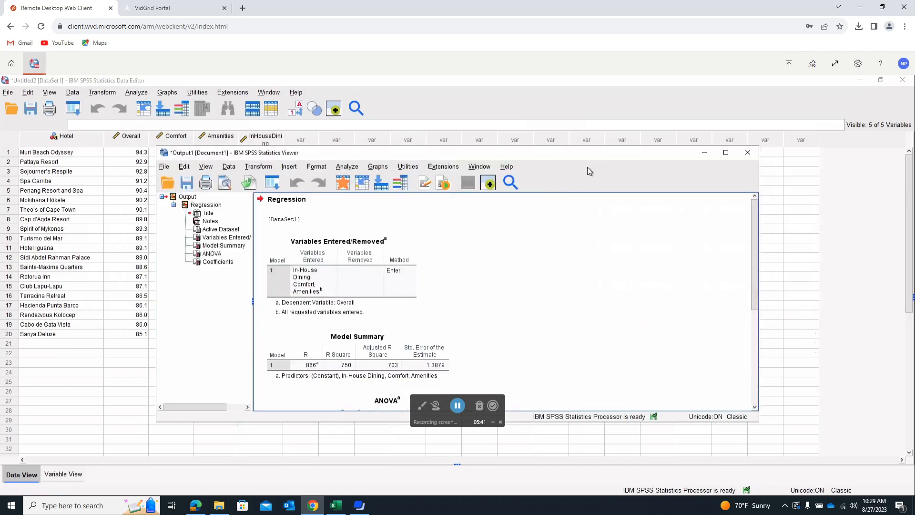
- Maximize the regression output and examine the Model Summary, ANOVA and Coefficients tables
left_click_drag(617, 153, 550, 63)
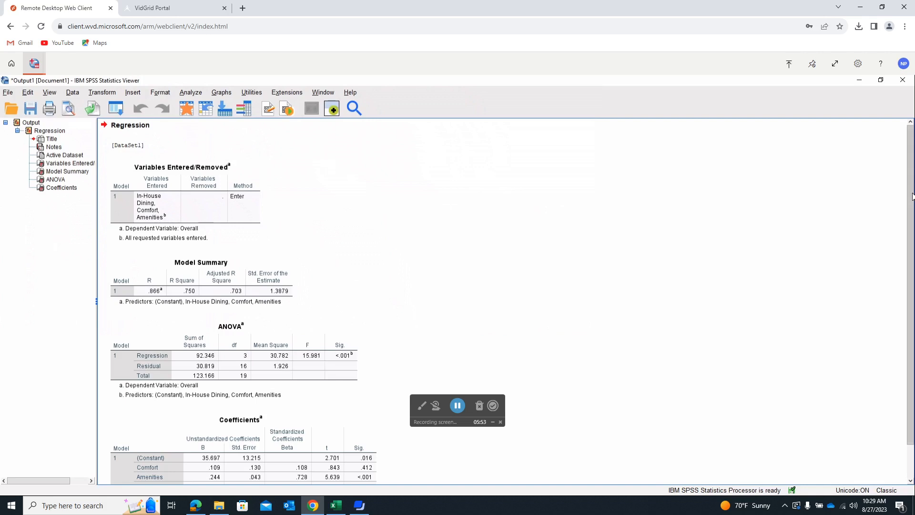
scroll(911, 196, "down", 2)
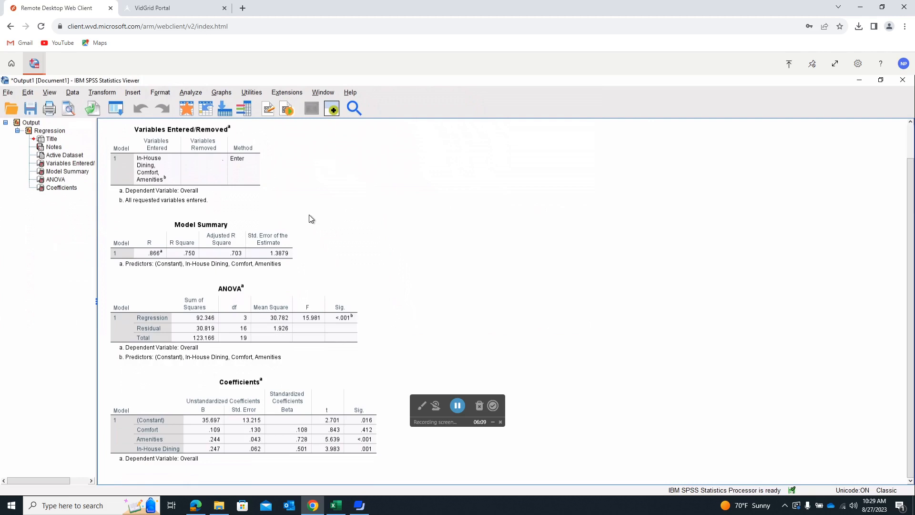
left_click(291, 238)
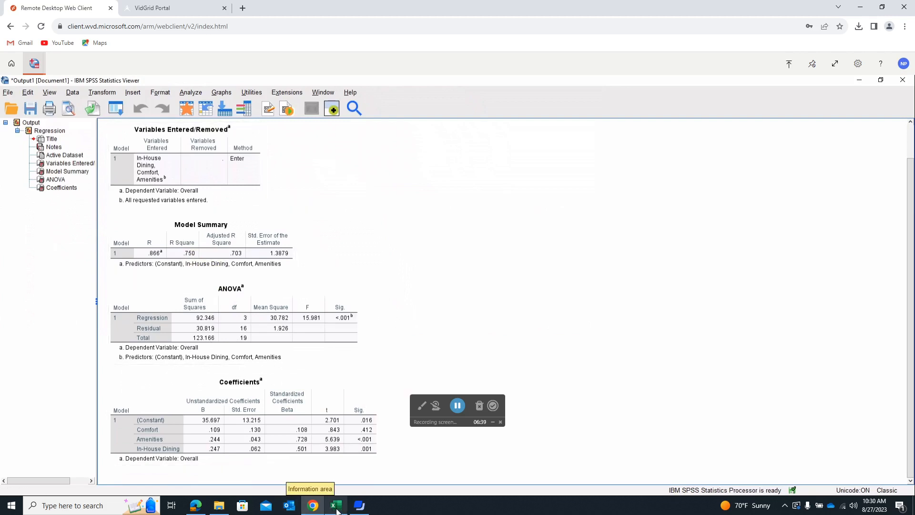
- Switch to the BeachFrontHotels workbook in Excel and move the multiple regression text box below the hotel data
left_click(337, 506)
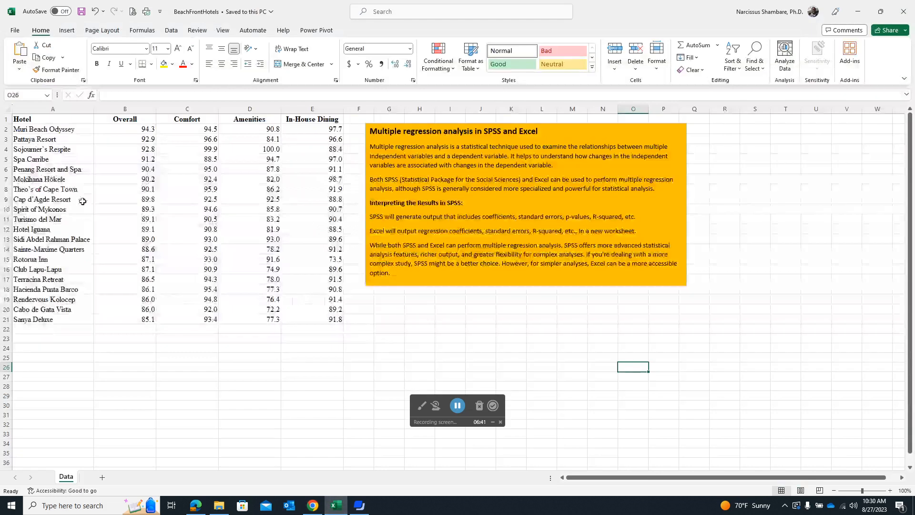
left_click(575, 129)
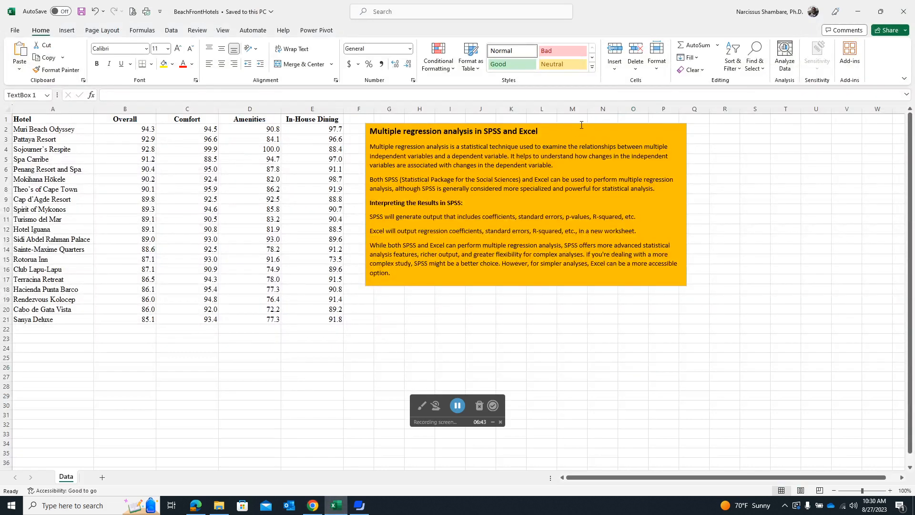
left_click_drag(589, 123, 245, 331)
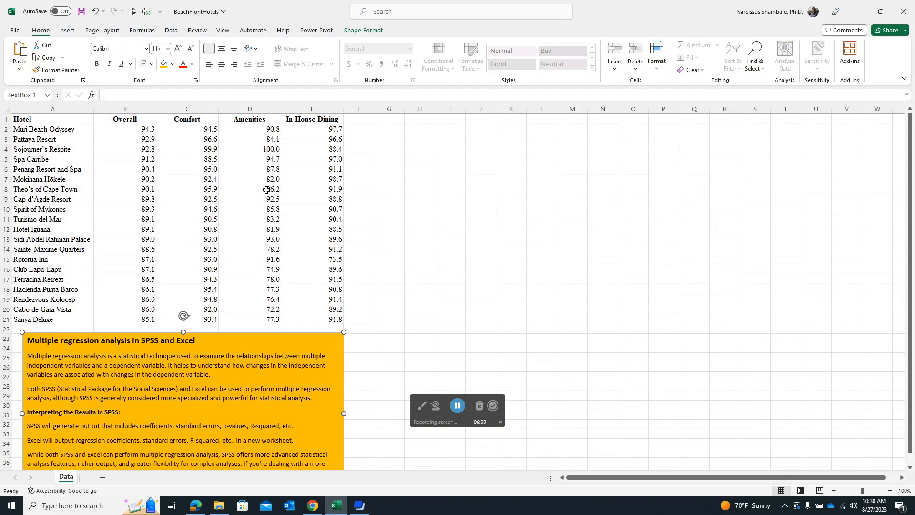
- Check in the Excel add-ins options that Analysis ToolPak is enabled and keep it active
left_click(172, 31)
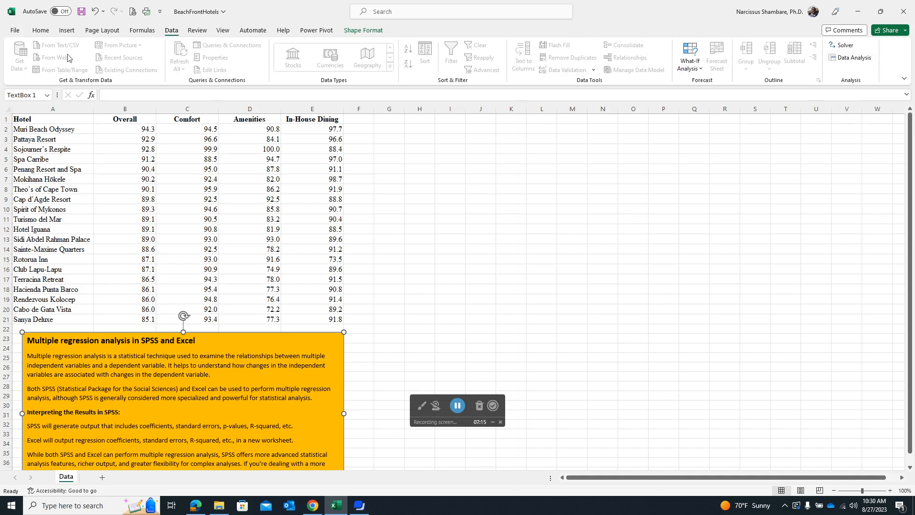
left_click(13, 31)
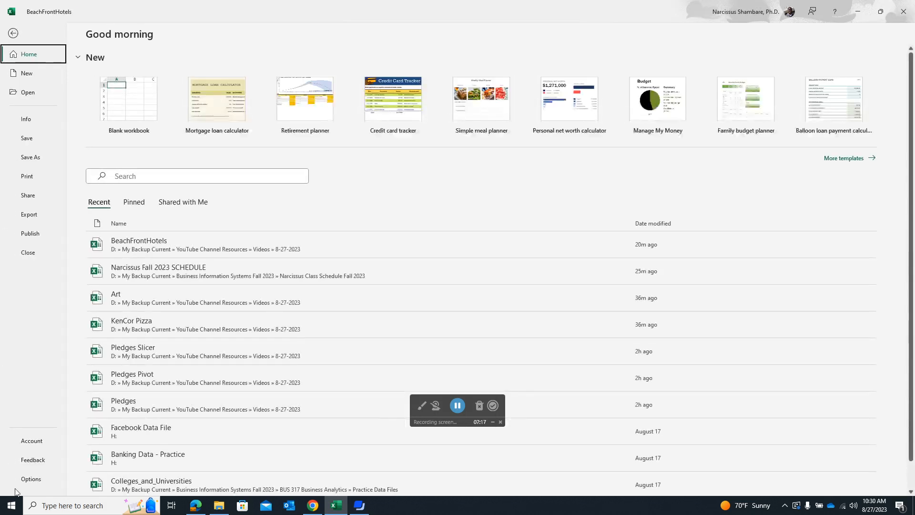
left_click(27, 483)
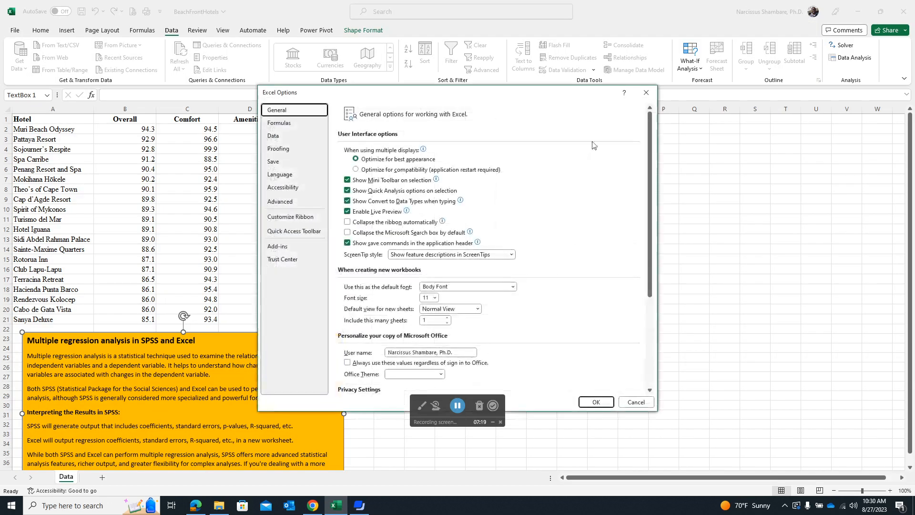
left_click(286, 247)
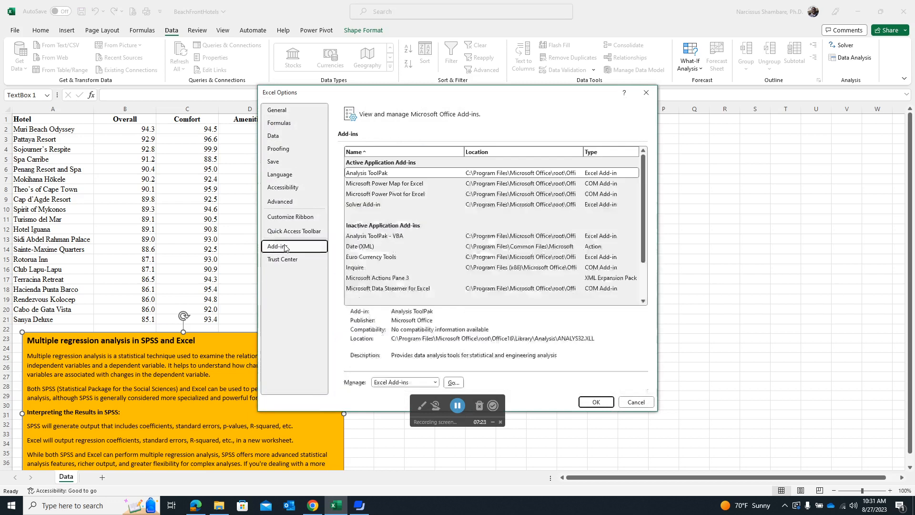
left_click(453, 383)
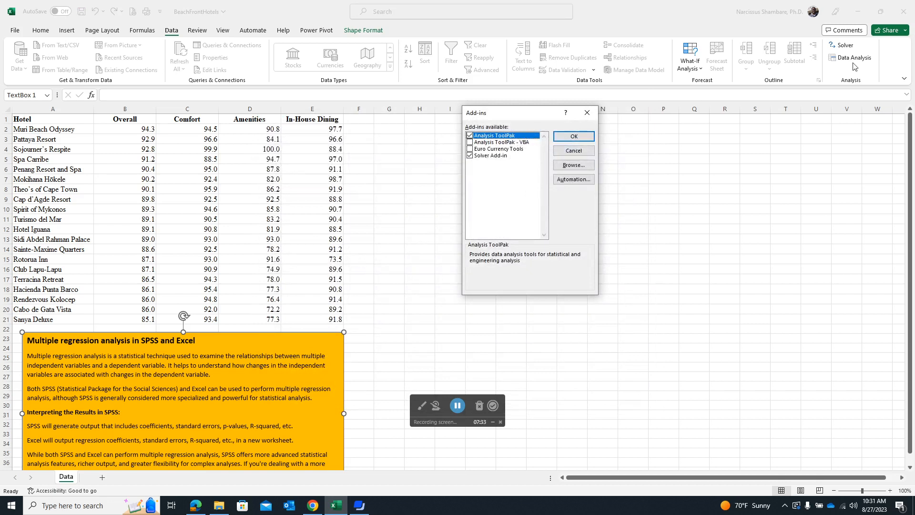
left_click(574, 137)
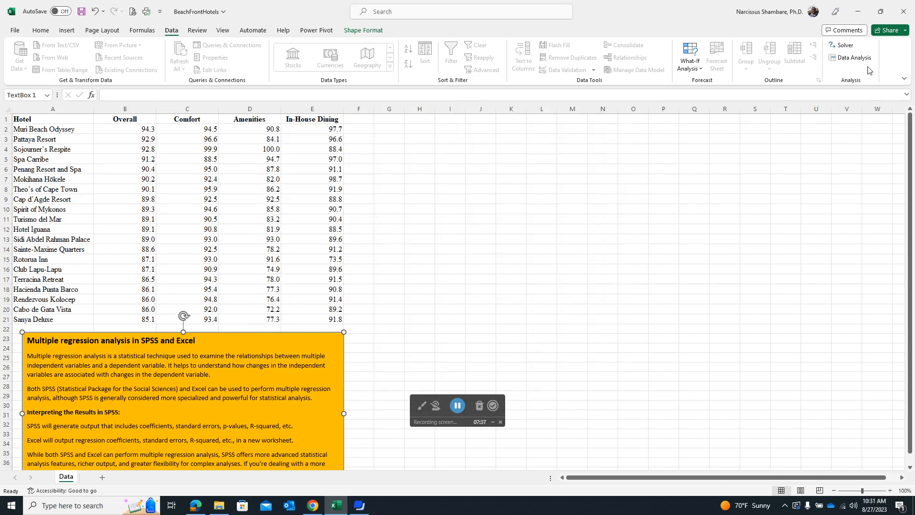
- Start the Regression tool from the Data Analysis tools
left_click(854, 58)
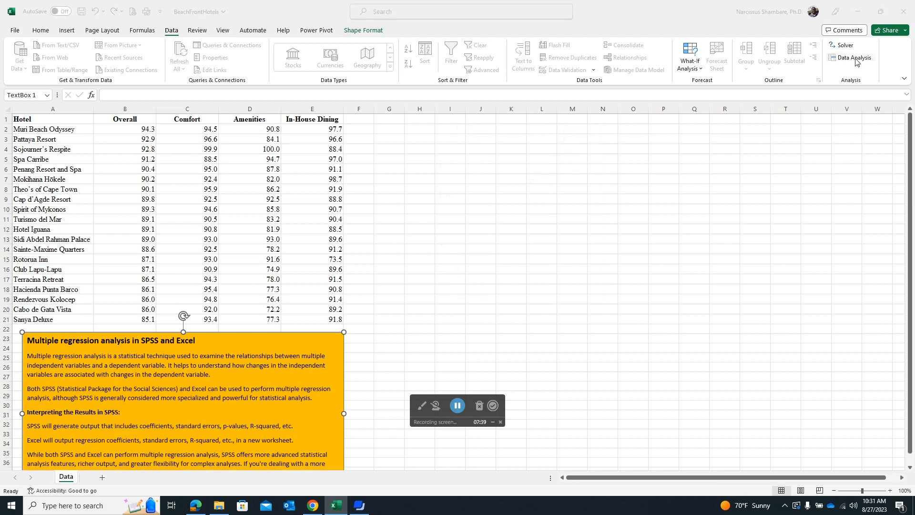
left_click_drag(524, 165, 531, 163)
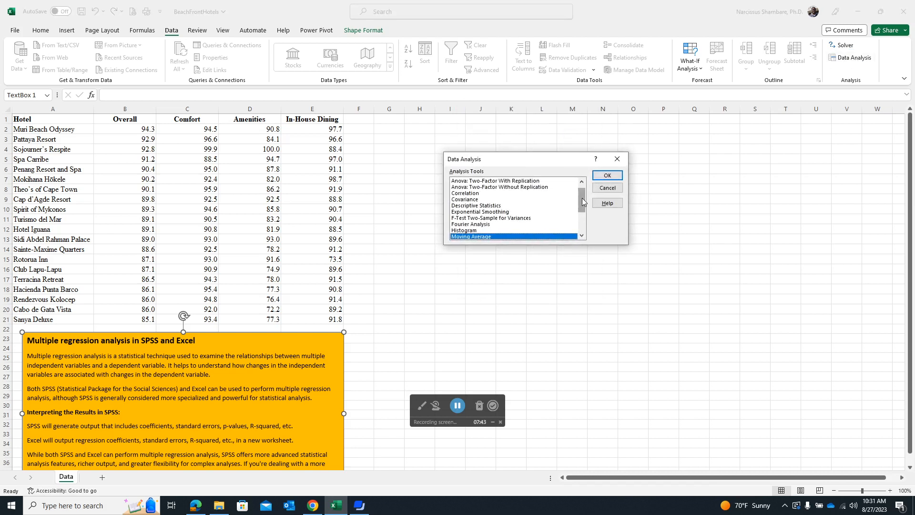
left_click_drag(582, 200, 586, 223)
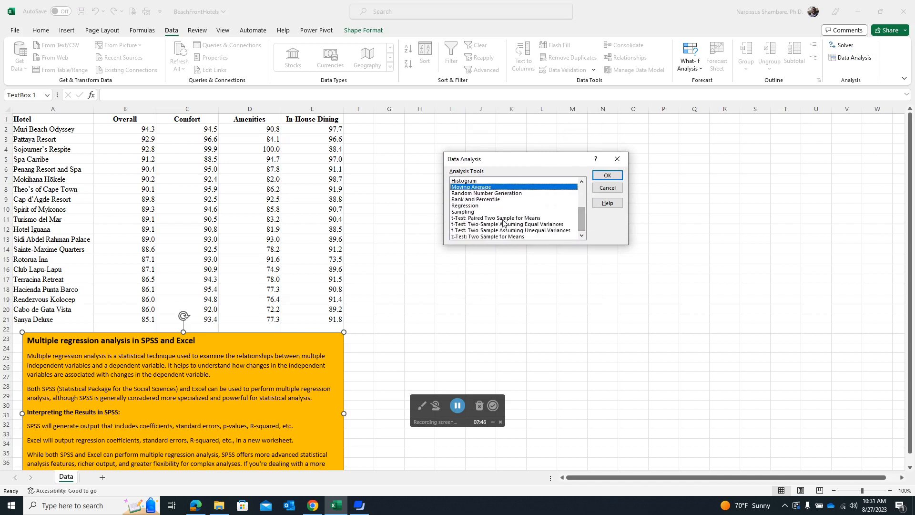
left_click(468, 207)
left_click(607, 175)
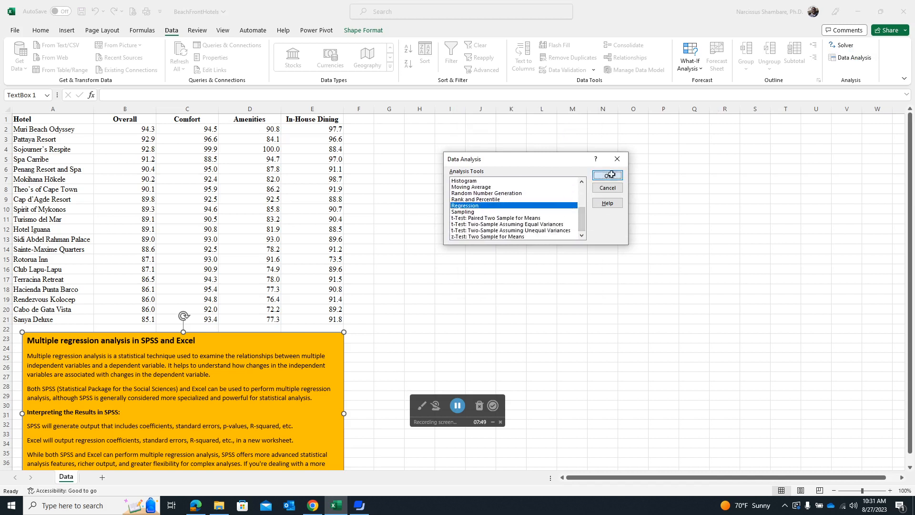
- Set the regression's Y range to the Overall column B1:B21 and its X range to the Comfort, Amenities and In-House Dining columns C1:E21
left_click_drag(547, 123, 687, 142)
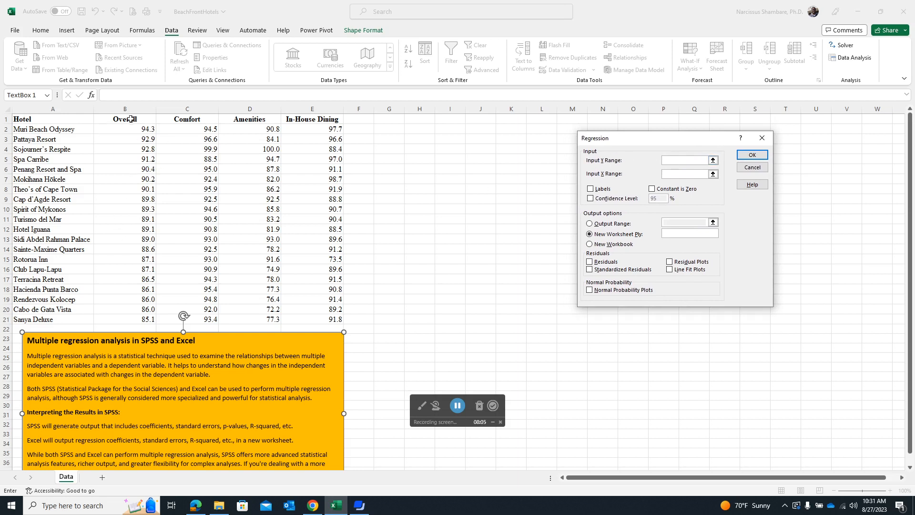
left_click_drag(126, 119, 144, 318)
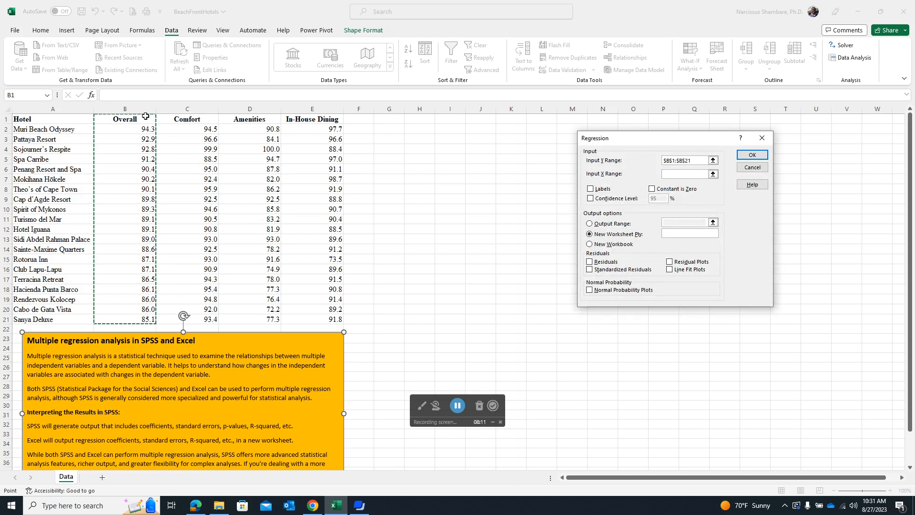
left_click(687, 175)
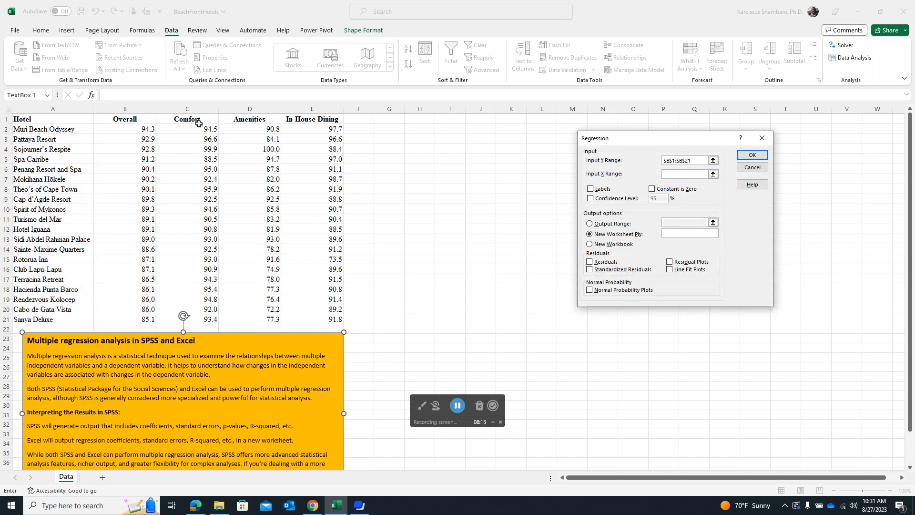
left_click_drag(188, 119, 314, 319)
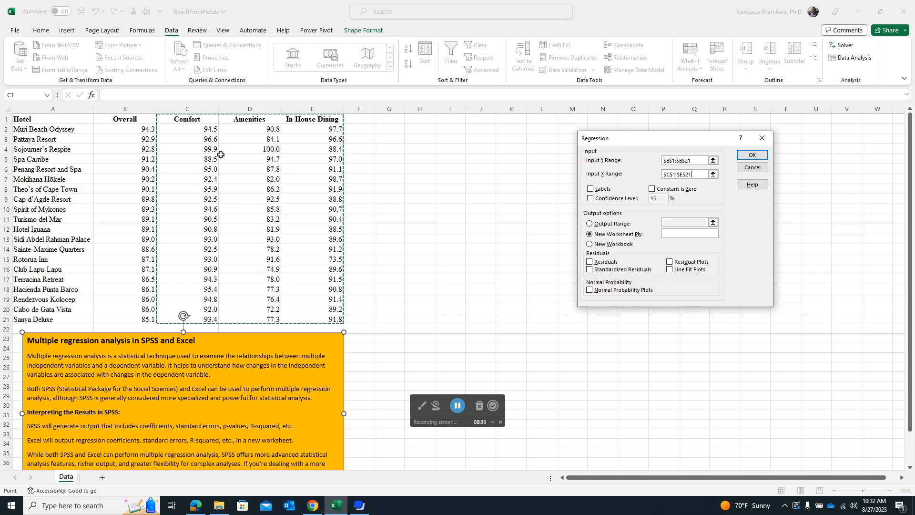
- Mark the ranges as including labels, set the output range to cell G2 and run the regression
left_click(591, 189)
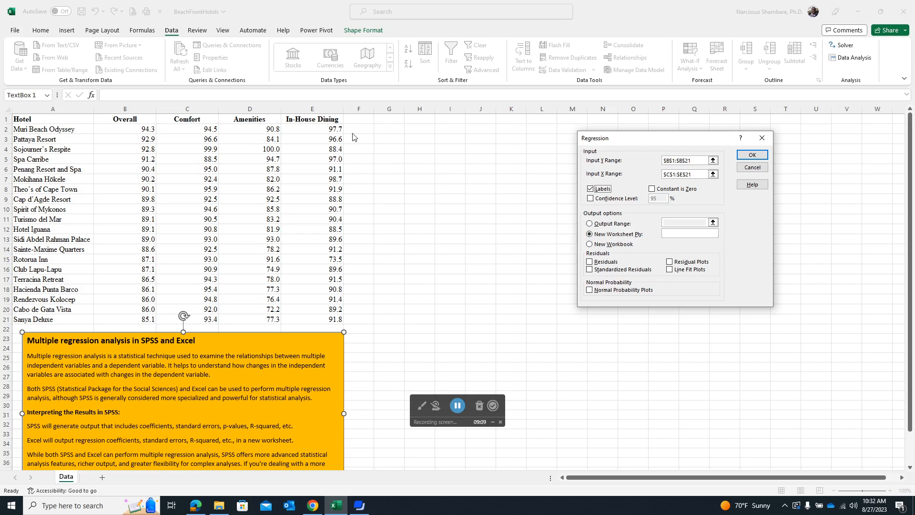
left_click(589, 224)
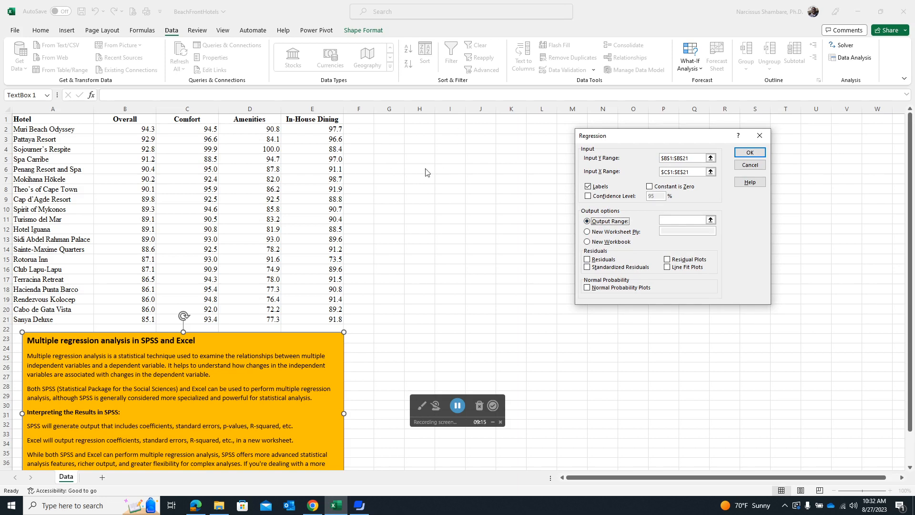
left_click(686, 222)
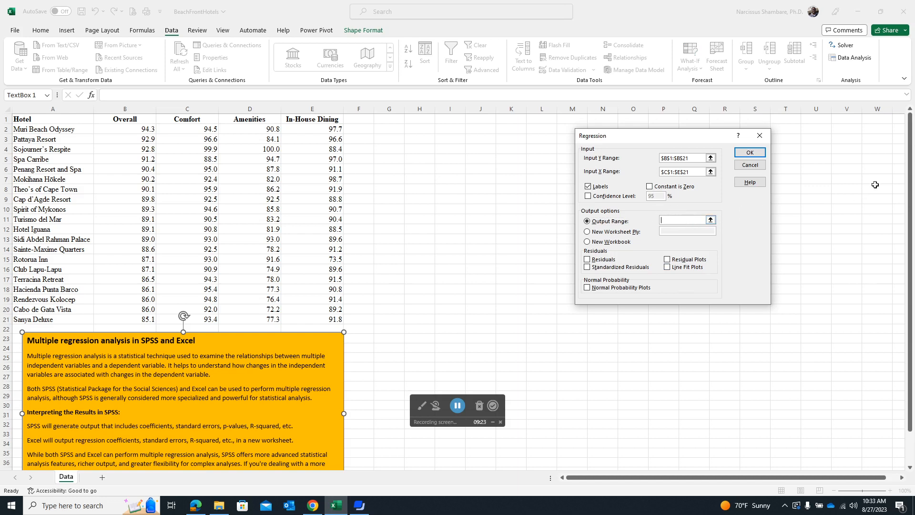
left_click(386, 128)
left_click(750, 152)
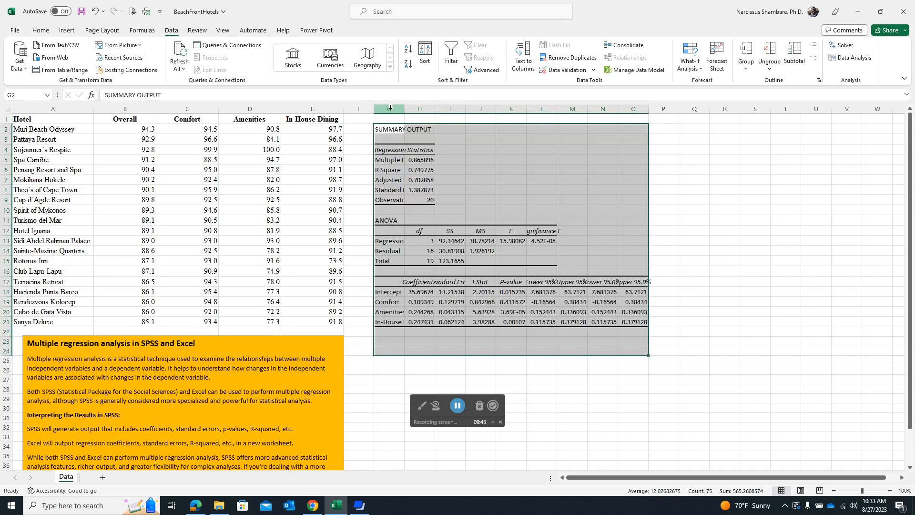
- Autofit the widths of columns G to O so the regression output's labels and values fit
left_click_drag(389, 109, 643, 109)
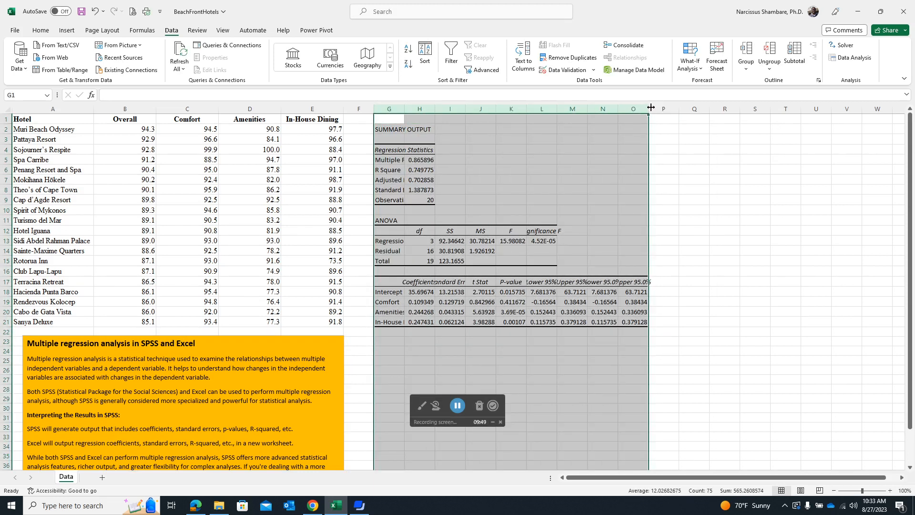
double_click(649, 106)
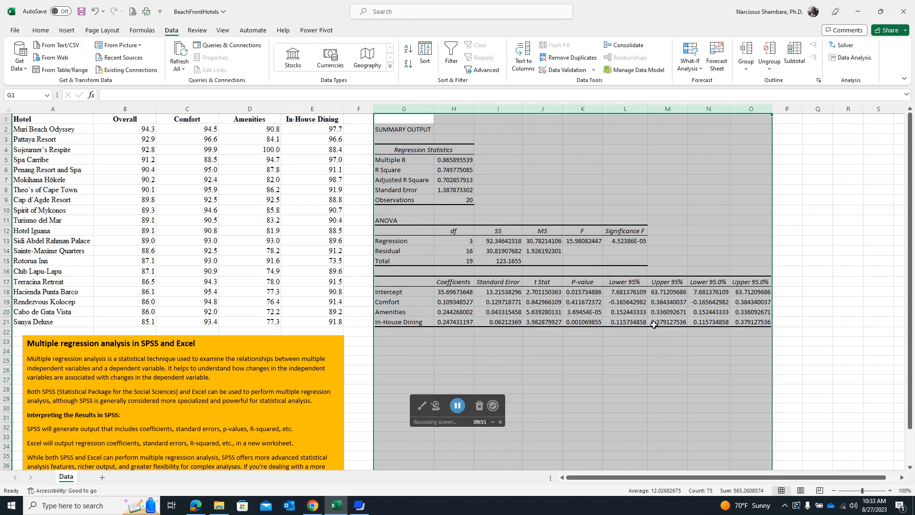
left_click_drag(810, 139, 810, 130)
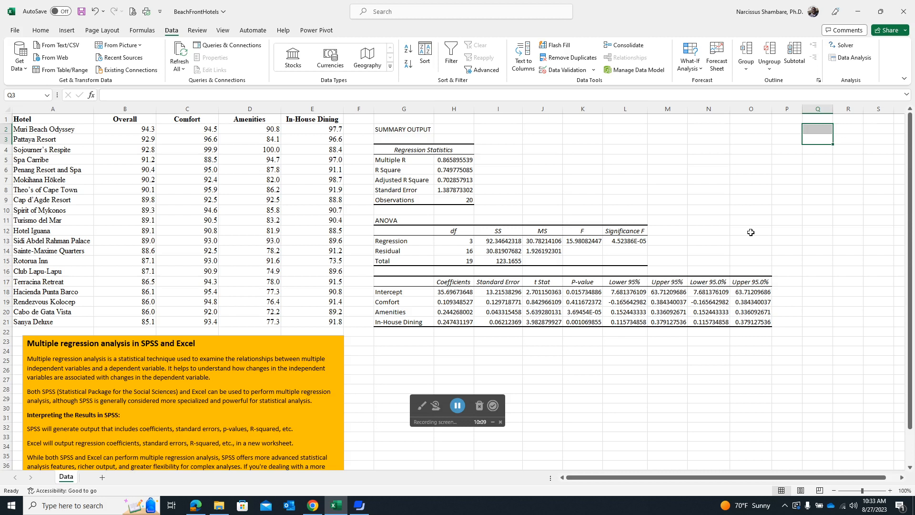
- Delete columns N and O with the duplicate Lower 95.0% and Upper 95.0% limits
mouse_move(737, 111)
left_mouse_down()
mouse_move(810, 112)
mouse_move(755, 112)
left_mouse_up()
right_click(736, 167)
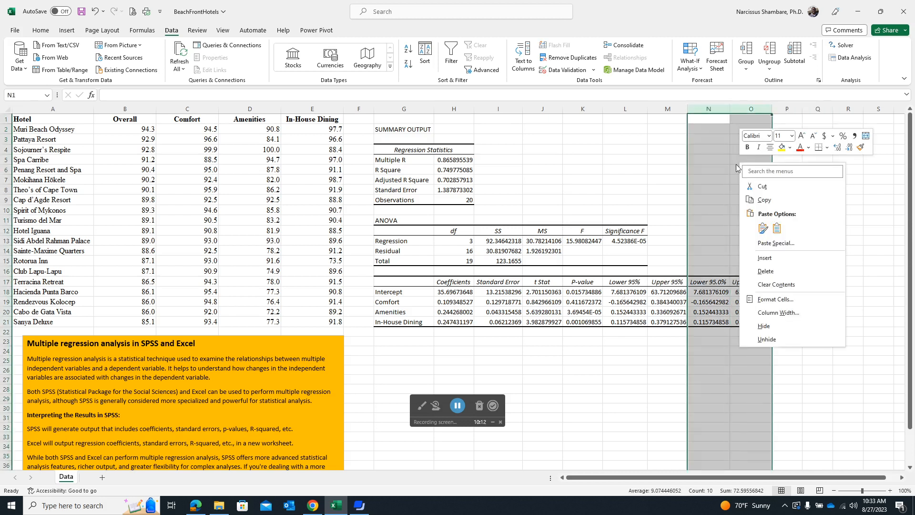
left_click(768, 271)
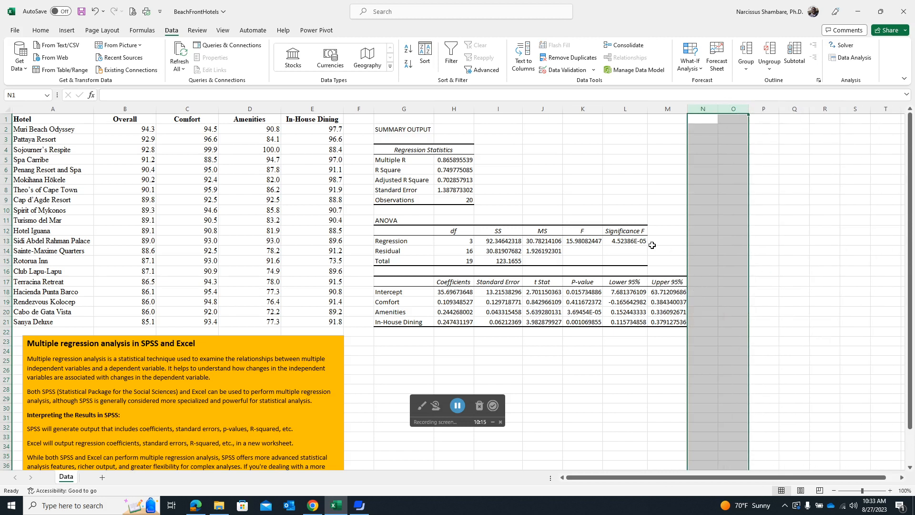
left_click(569, 257)
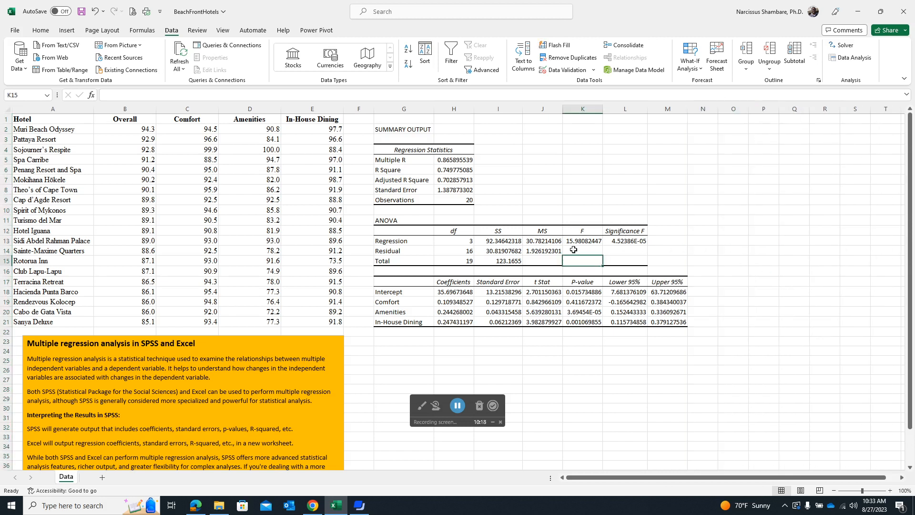
- Reduce the Excel window, place it beside the SPSS output and widen it to show the whole regression summary
left_click(880, 14)
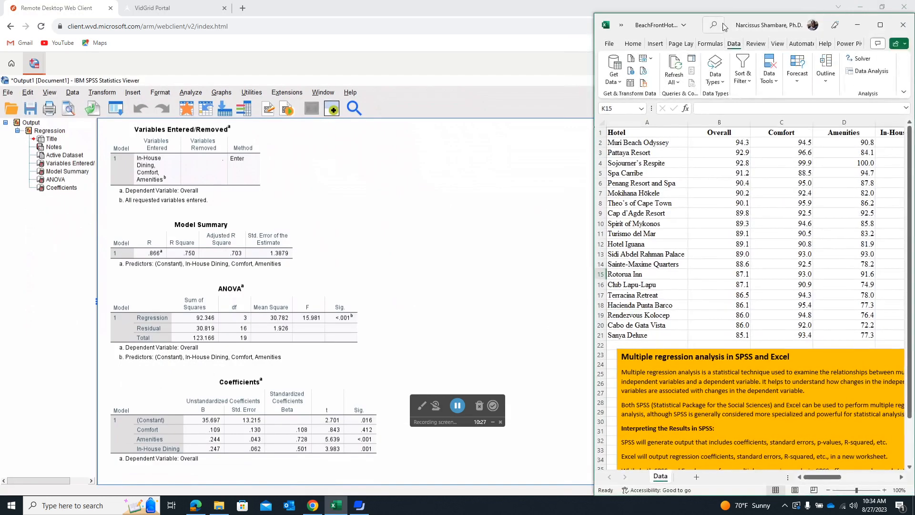
left_click_drag(749, 21, 740, 9)
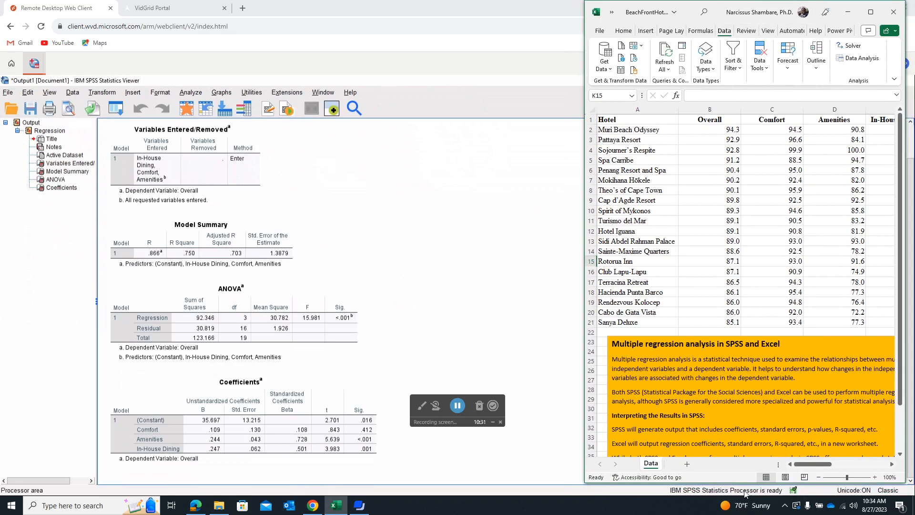
left_click(734, 132)
key("Right")
key("Right")
key("Right")
key("Right")
key("Right")
key("Right")
key("Right")
key("Right")
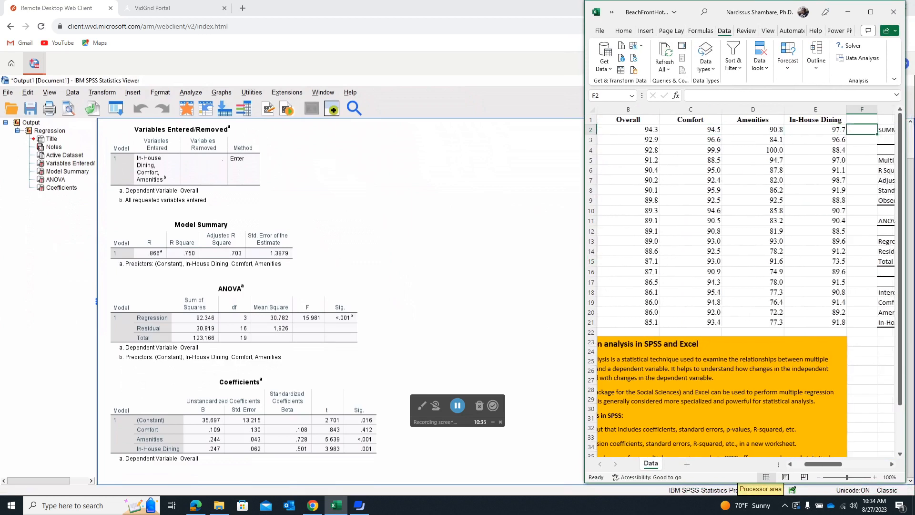
key("Right")
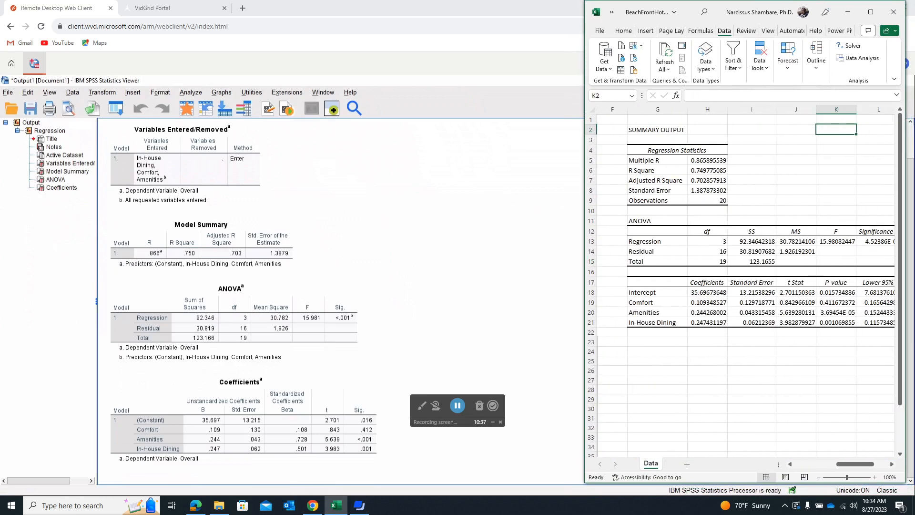
key("Right")
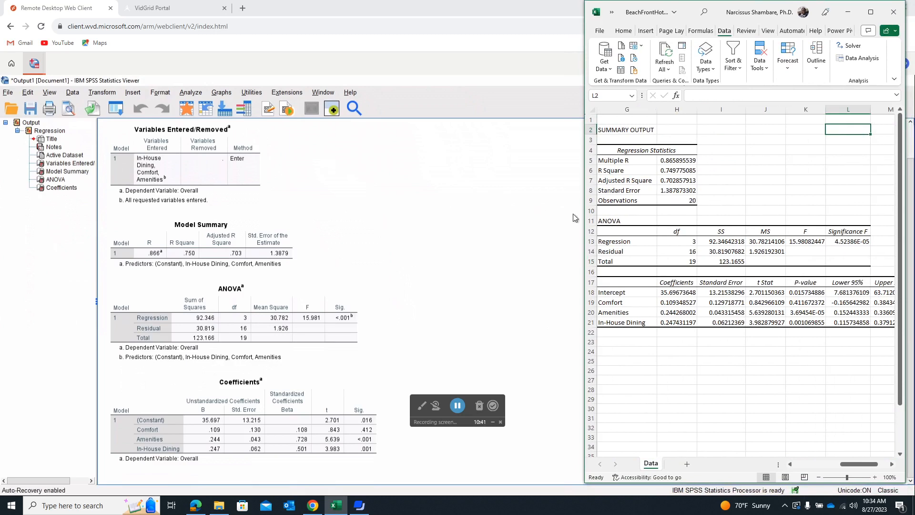
left_click_drag(584, 148, 563, 145)
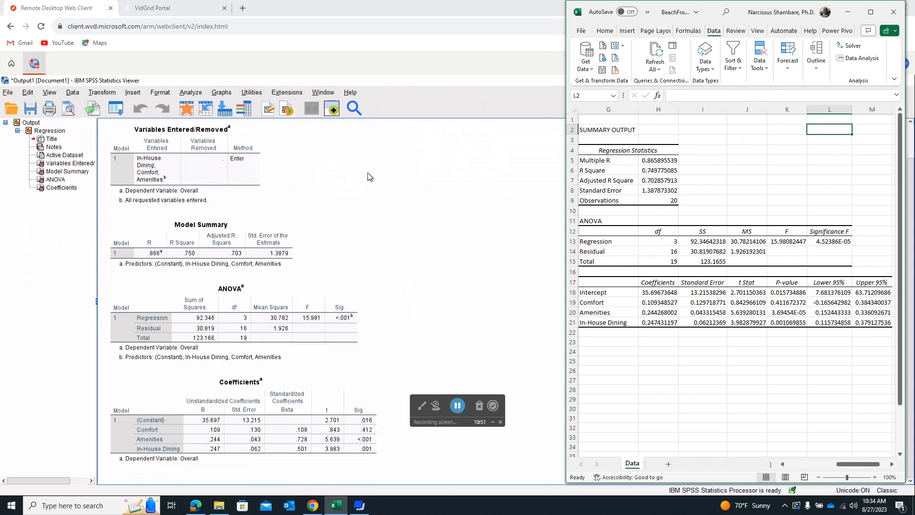
- Resize the browser window with the SPSS output and the Excel window so both regression results sit side by side for comparison
left_click(382, 178)
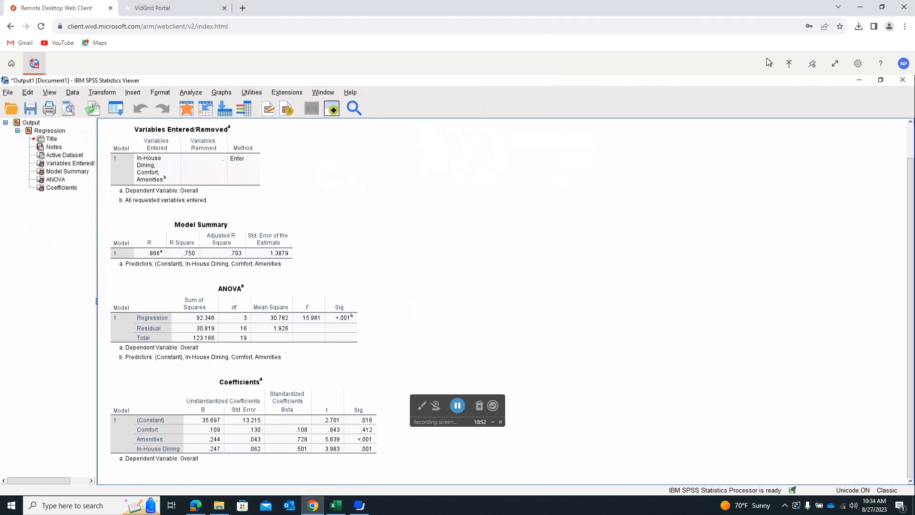
left_click(882, 8)
left_click_drag(441, 16, 438, 11)
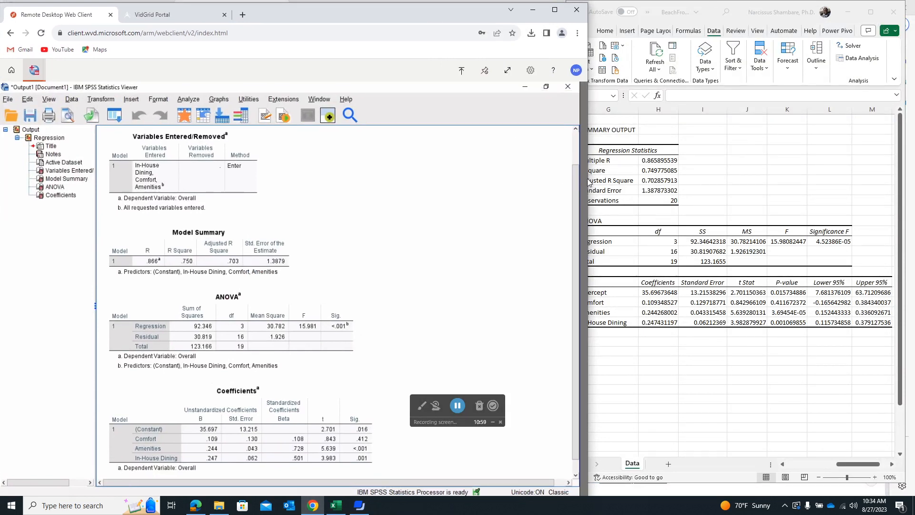
left_click_drag(588, 179, 549, 169)
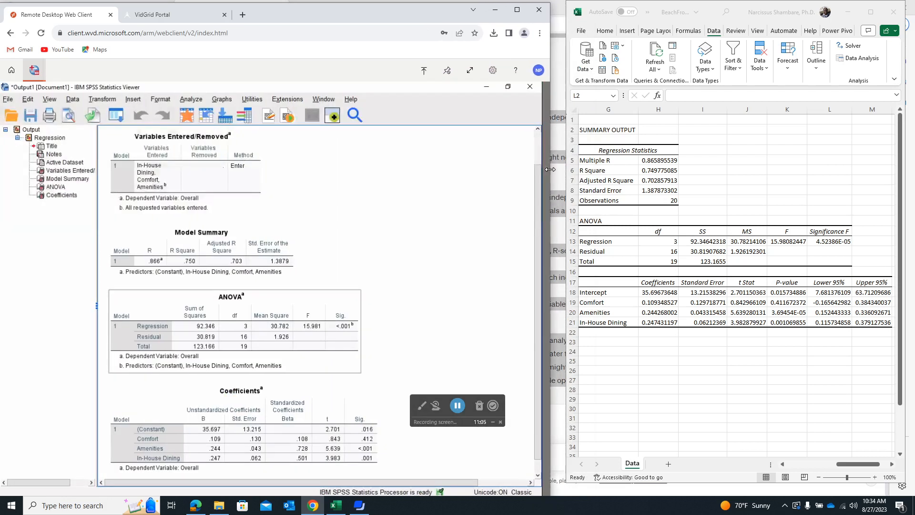
left_click_drag(564, 171, 551, 173)
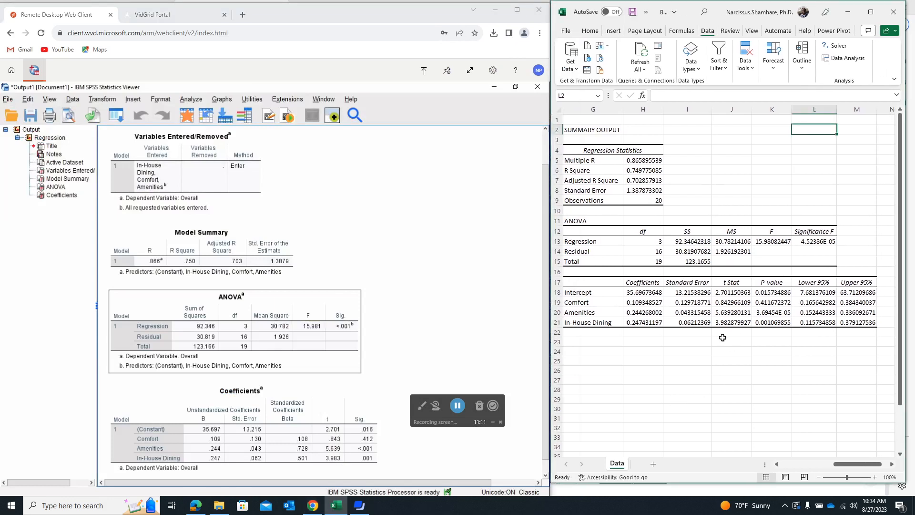
left_click(252, 188)
left_click(202, 235)
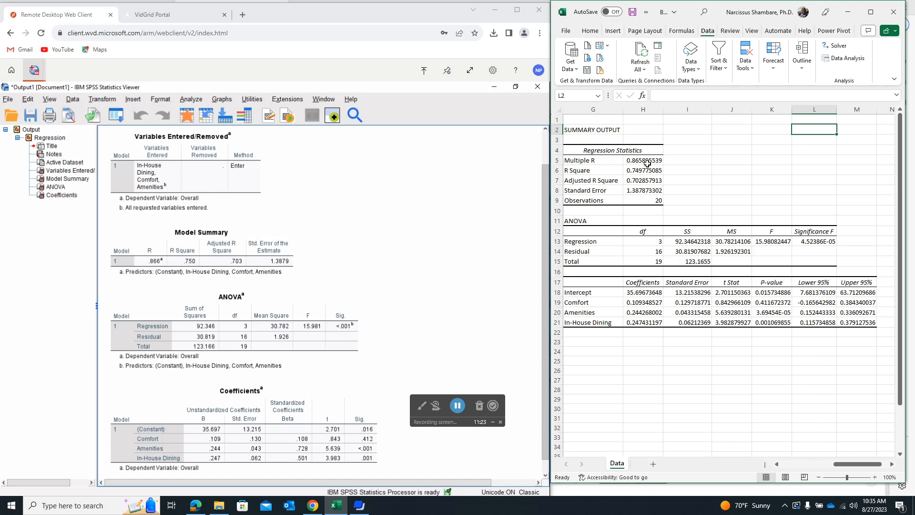
left_click(155, 262)
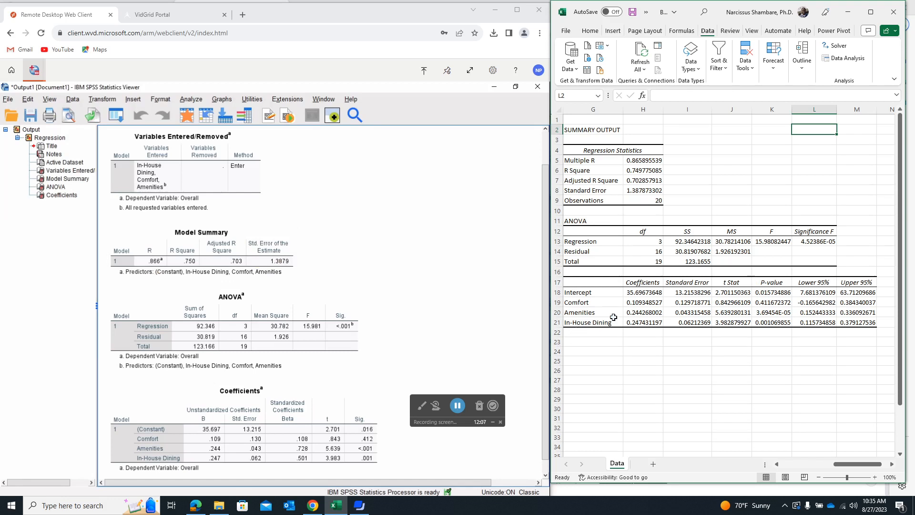
left_click(162, 269)
- Enter the Significance F value in decimal form, 0.0000452386, in cell M13 beside the ANOVA regression row
left_click(818, 242)
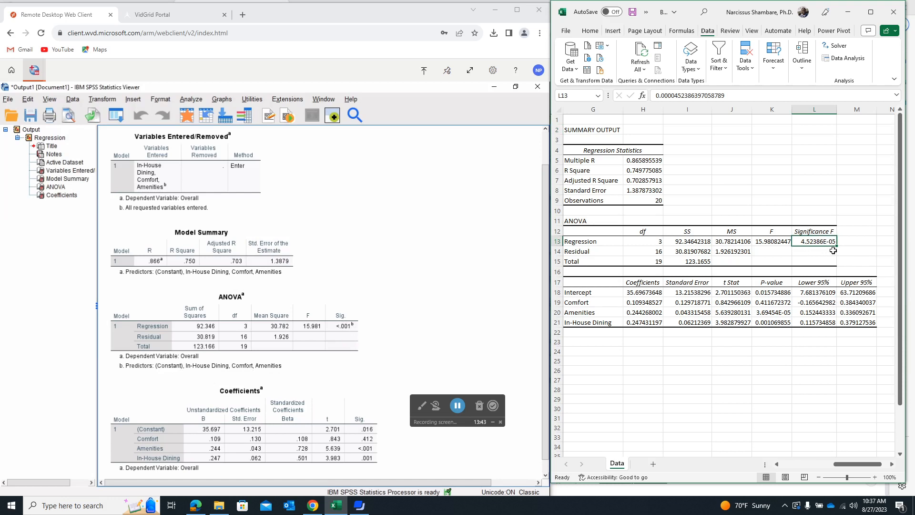
left_click(856, 244)
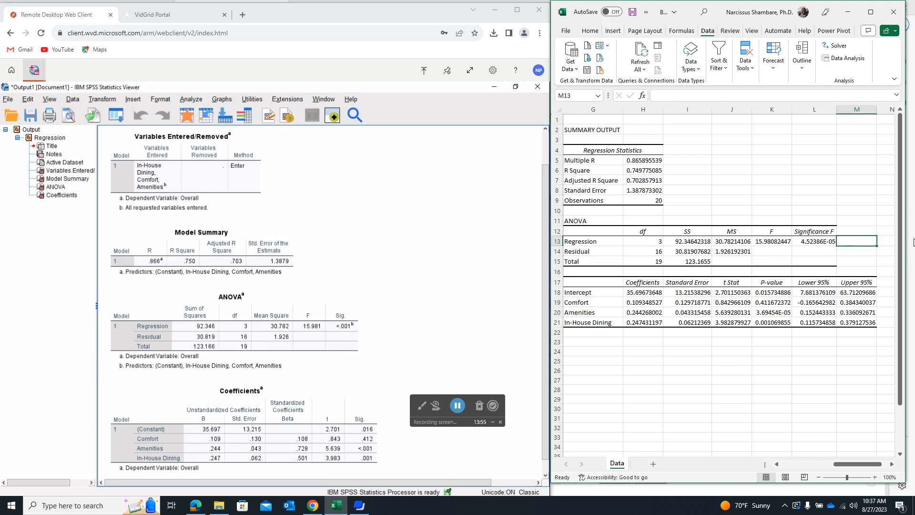
type("0.0000452386")
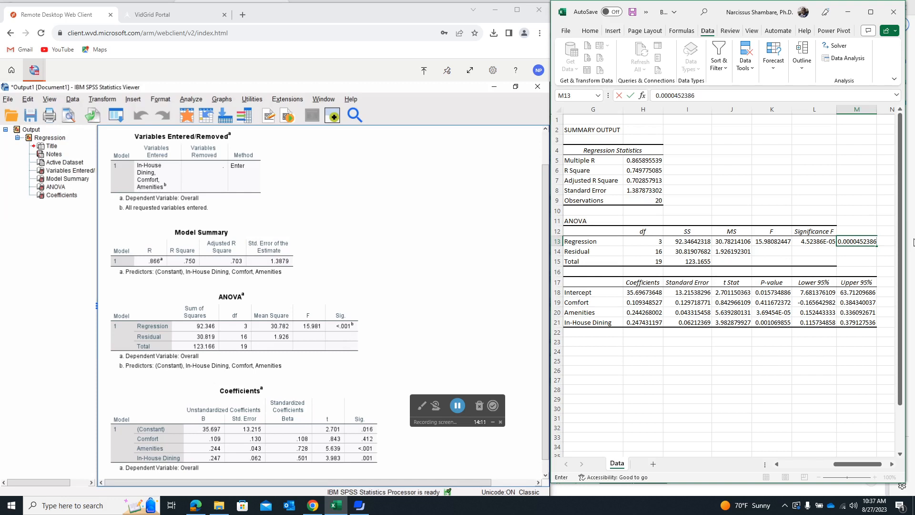
key("Return")
key("Up")
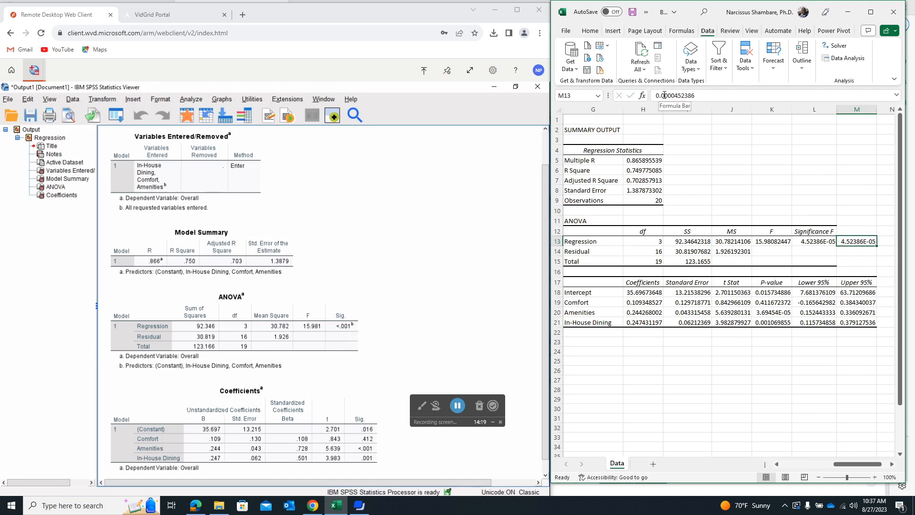
- Compare the ANOVA significance and the coefficients table's estimates, t statistics and p-values in the SPSS output with the Excel regression summary
left_click(329, 328)
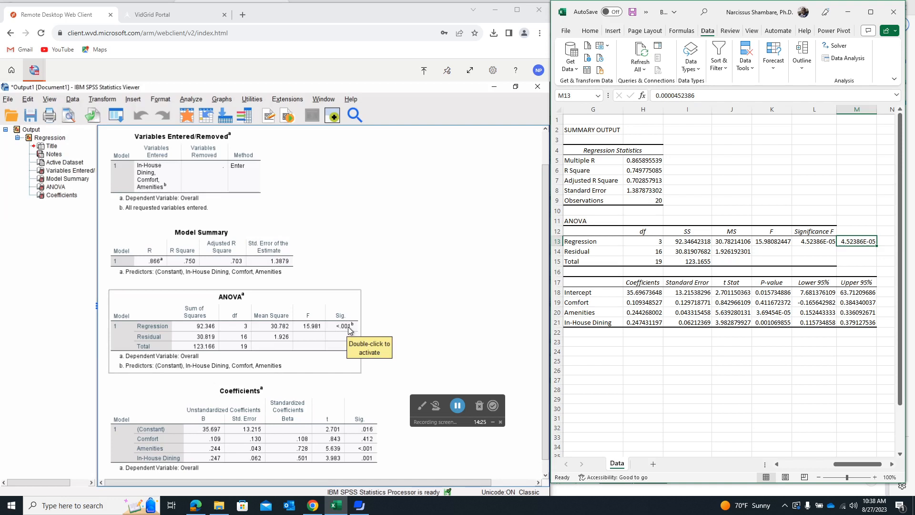
left_click(862, 238)
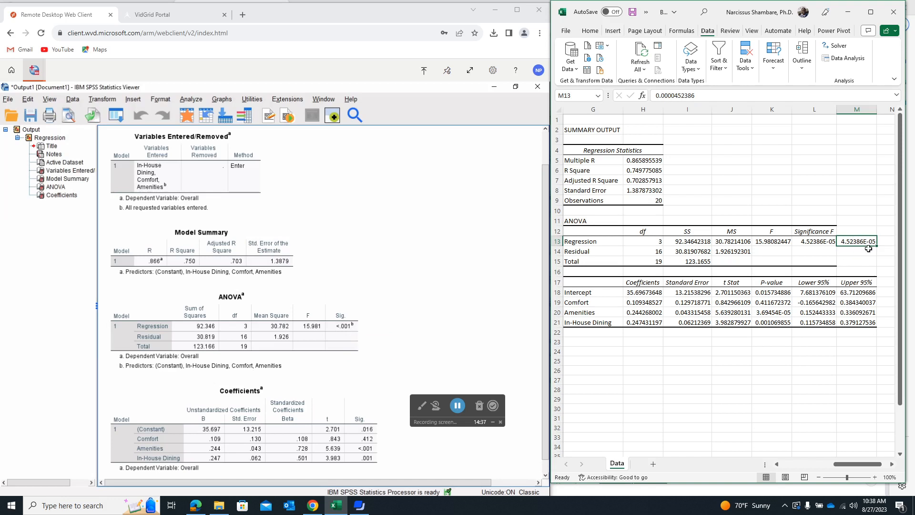
left_click(342, 322)
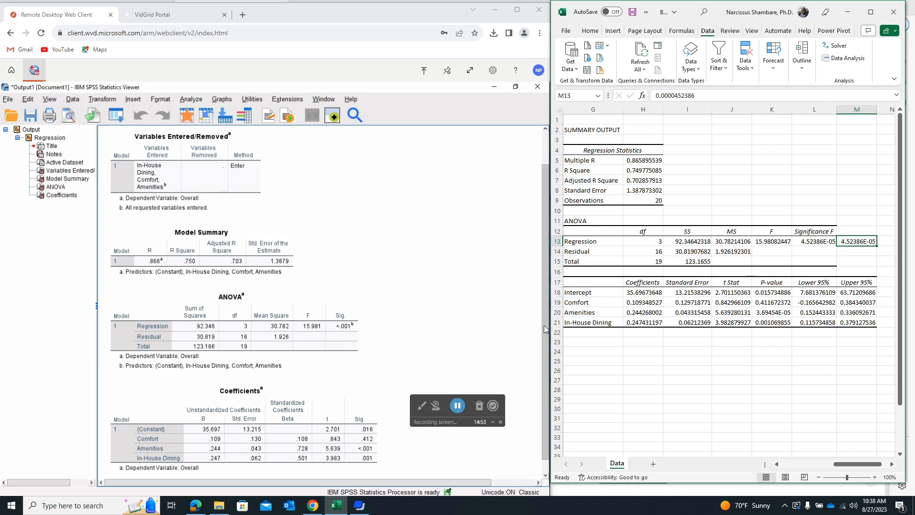
left_click_drag(545, 328, 546, 341)
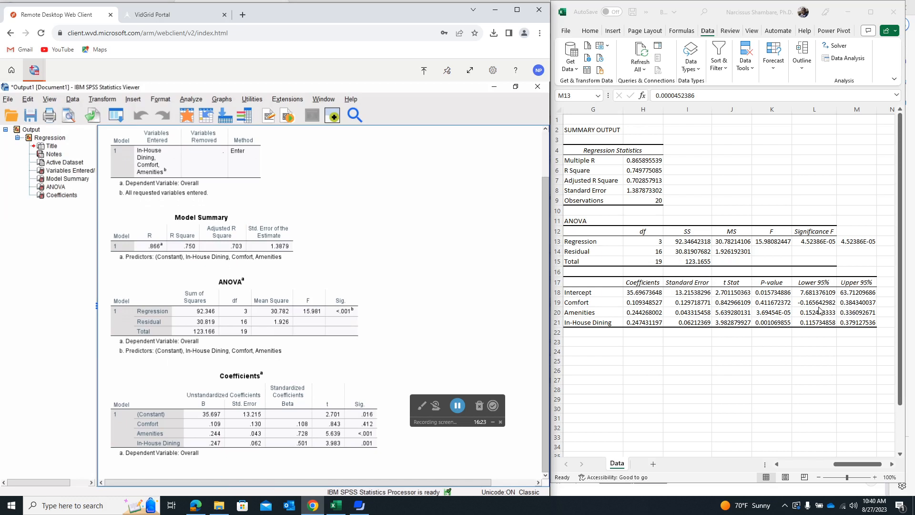
left_click(214, 419)
left_click(259, 284)
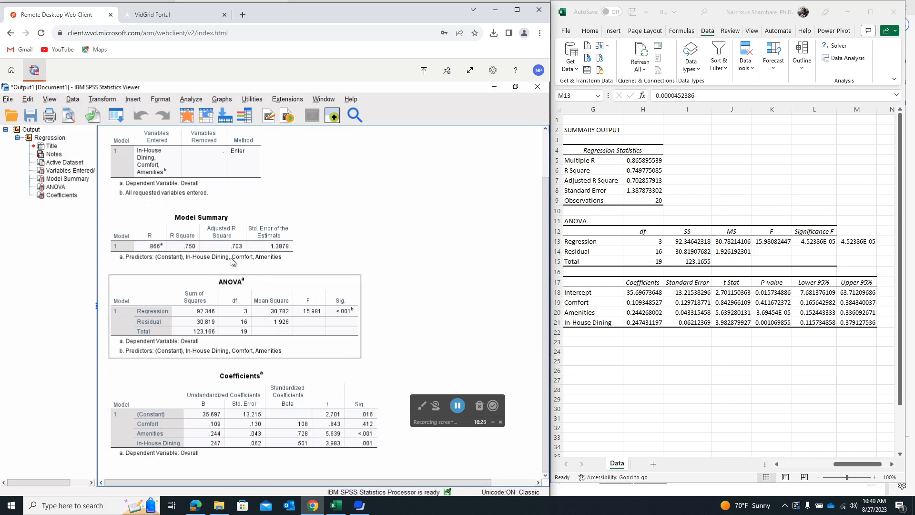
left_click(361, 452)
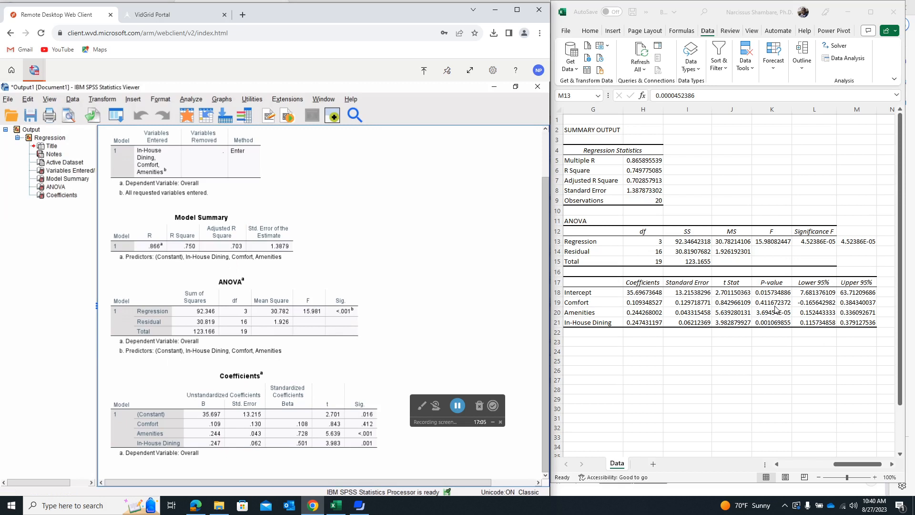
left_click(366, 419)
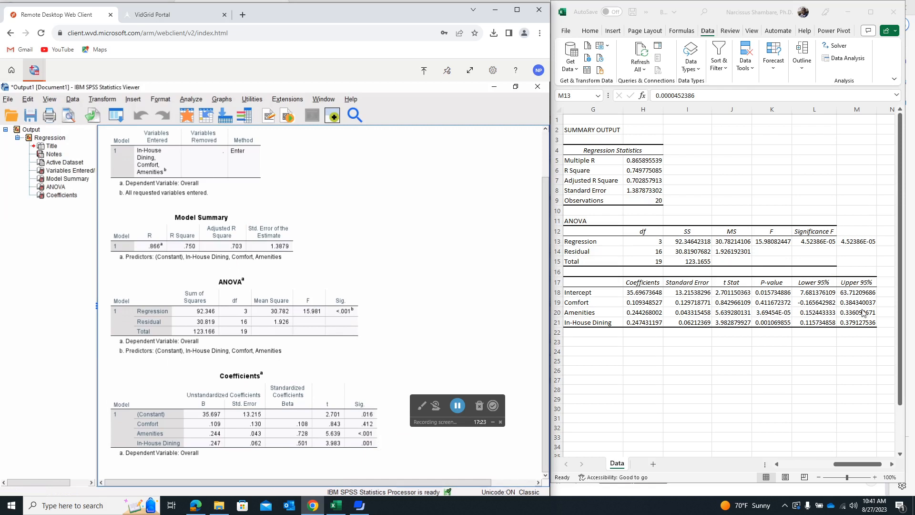
left_click(365, 448)
left_click(307, 435)
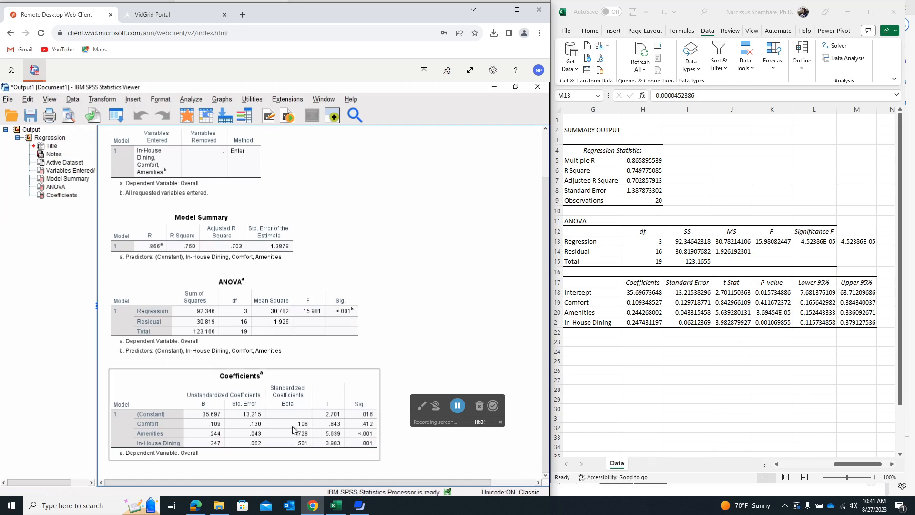